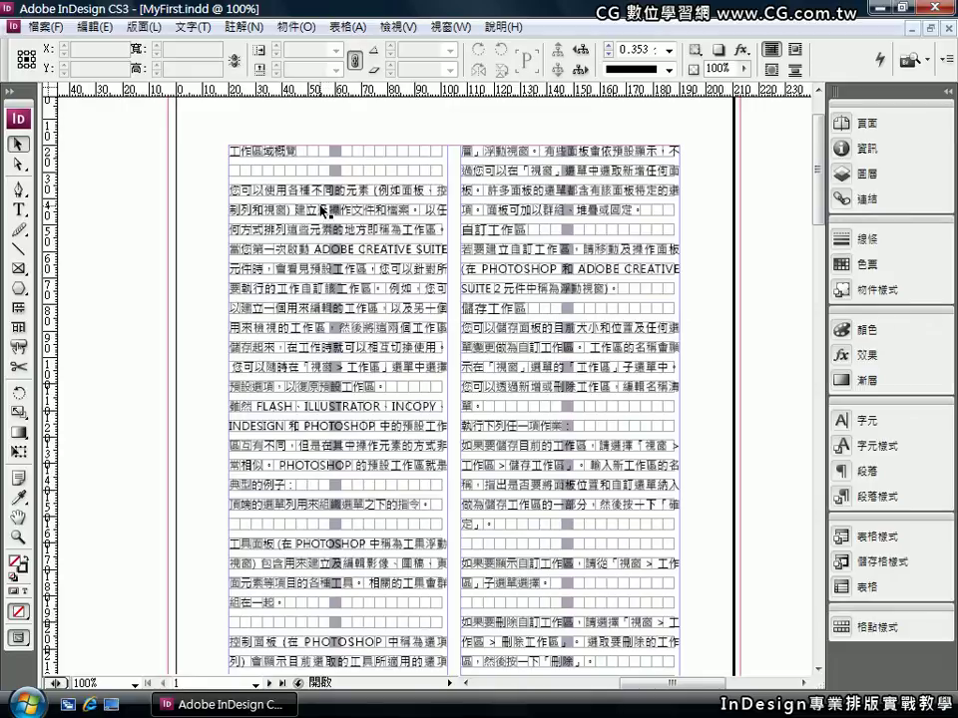
- Select the heading 工作區域概覽 and choose pure black, RGB 0, 0, 0, as its text fill in the color picker
{"action": "left_click", "coordinate": [19, 209]}
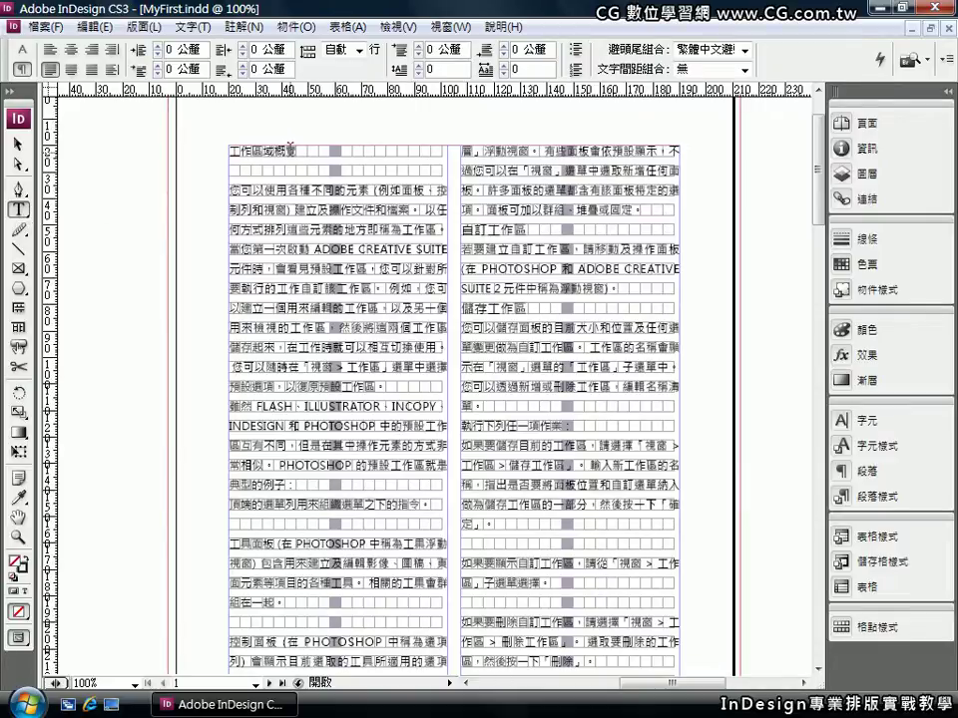
{"action": "left_click_drag", "start_coordinate": [299, 150], "coordinate": [222, 150]}
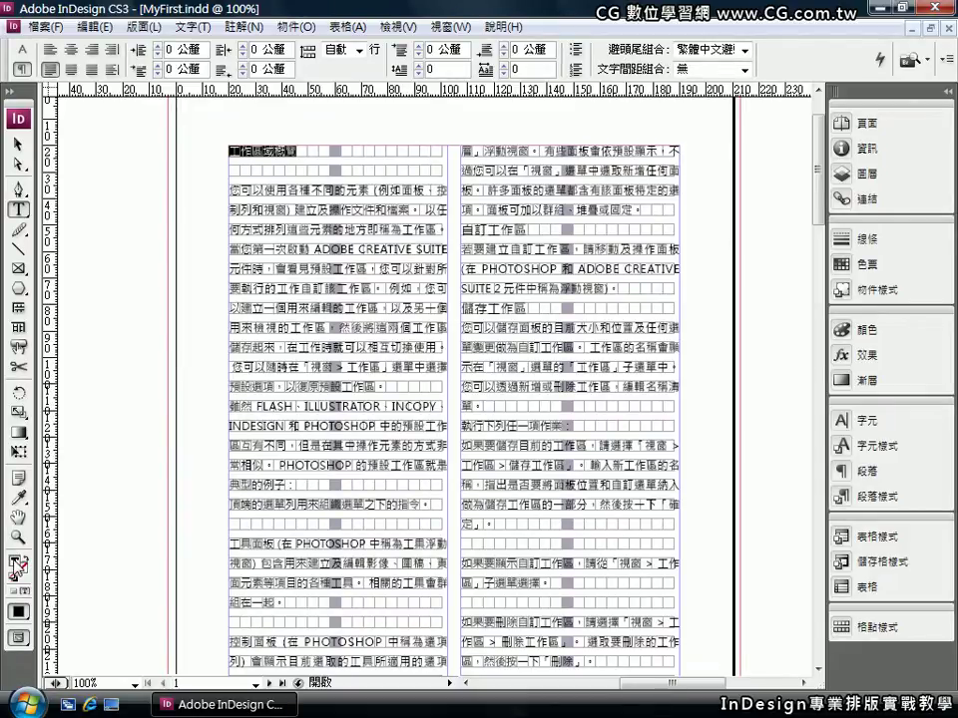
{"action": "double_click", "coordinate": [17, 566]}
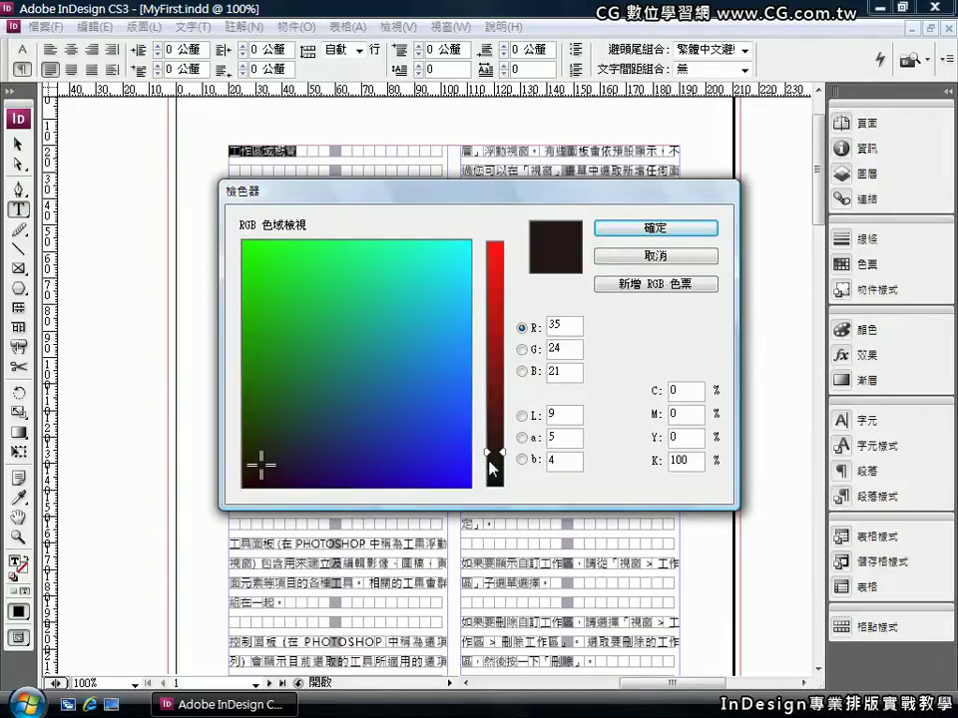
{"action": "left_click_drag", "start_coordinate": [490, 467], "coordinate": [495, 489]}
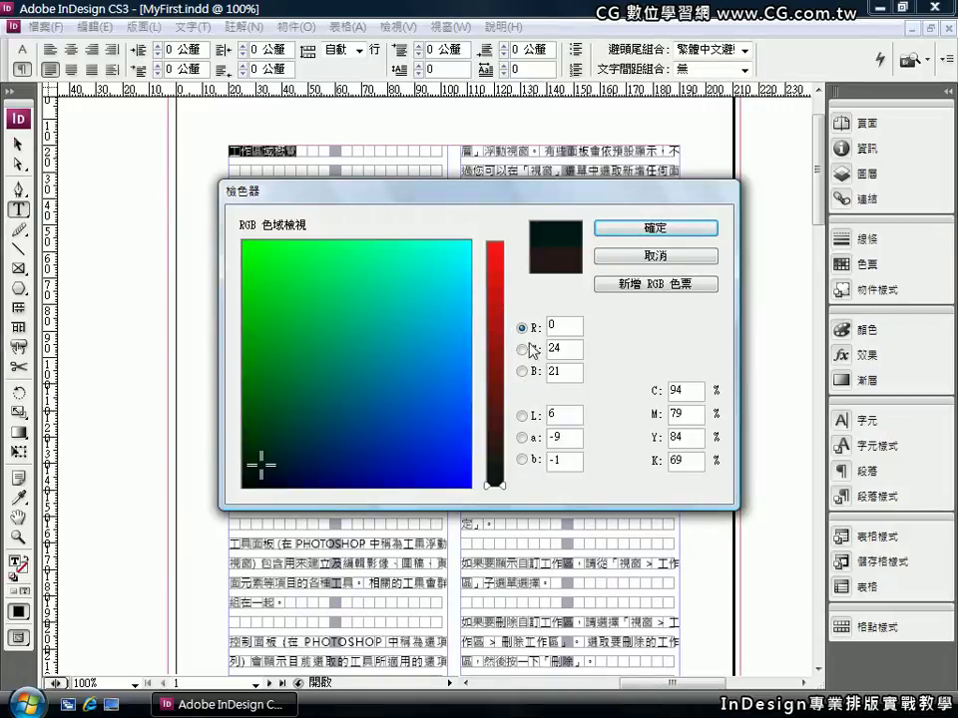
{"action": "mouse_move", "coordinate": [245, 484]}
{"action": "left_mouse_down"}
{"action": "mouse_move", "coordinate": [253, 494]}
{"action": "mouse_move", "coordinate": [240, 491]}
{"action": "left_mouse_up"}
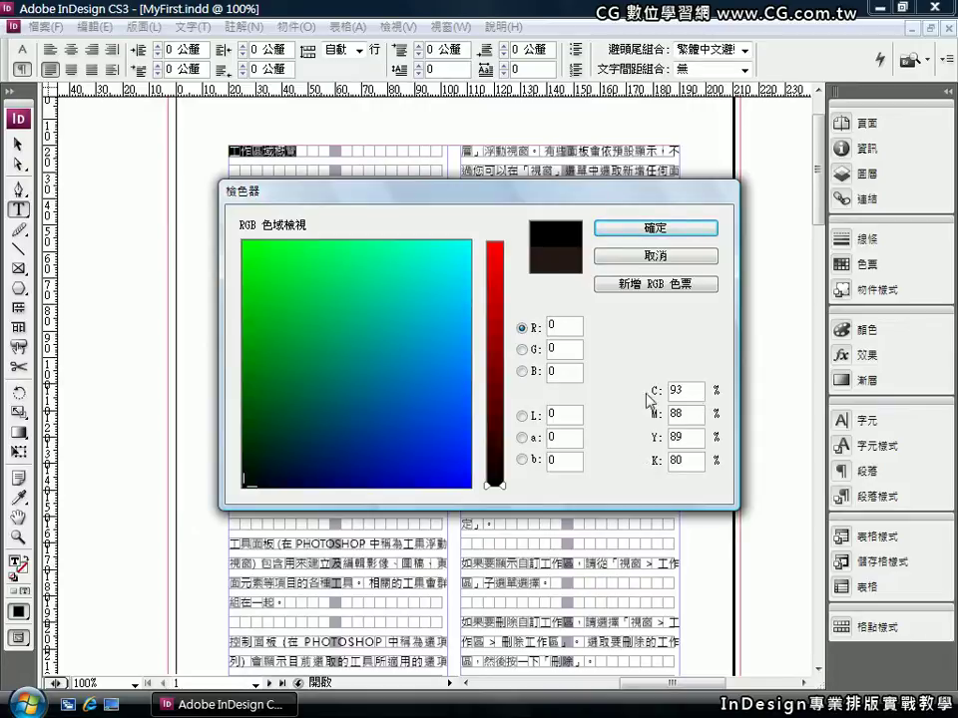
- Set the heading's fill color to C 0, M 0, Y 0, K 100 and apply it
{"action": "left_click", "coordinate": [685, 391]}
{"action": "left_click_drag", "start_coordinate": [684, 390], "coordinate": [656, 391]}
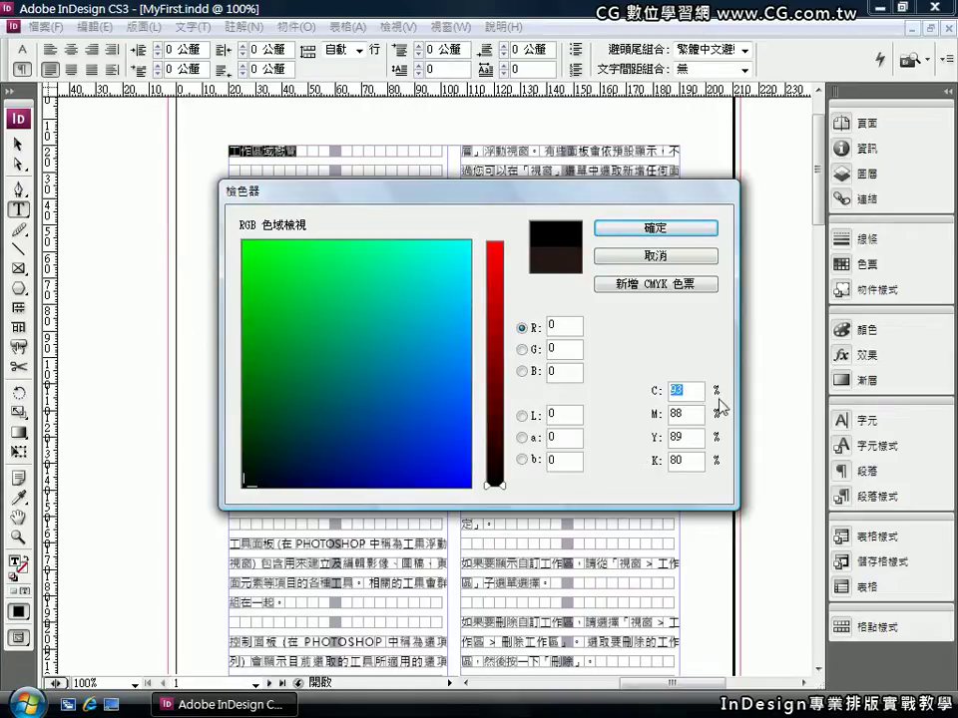
{"action": "type", "text": "0"}
{"action": "key", "text": "Tab"}
{"action": "type", "text": "0"}
{"action": "key", "text": "Tab"}
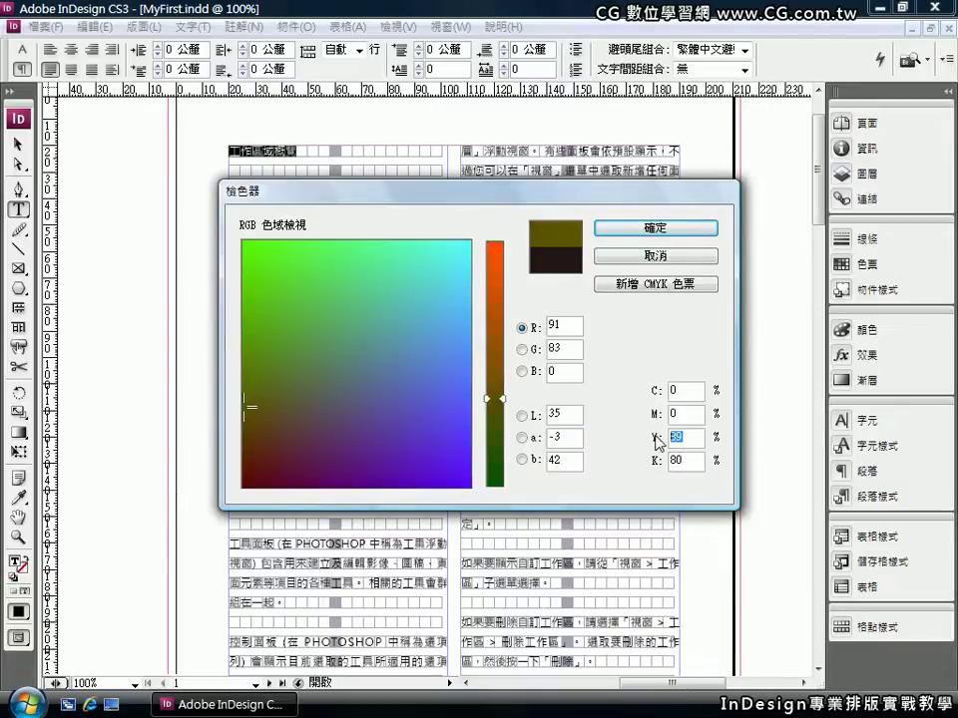
{"action": "type", "text": "0"}
{"action": "left_click", "coordinate": [682, 414]}
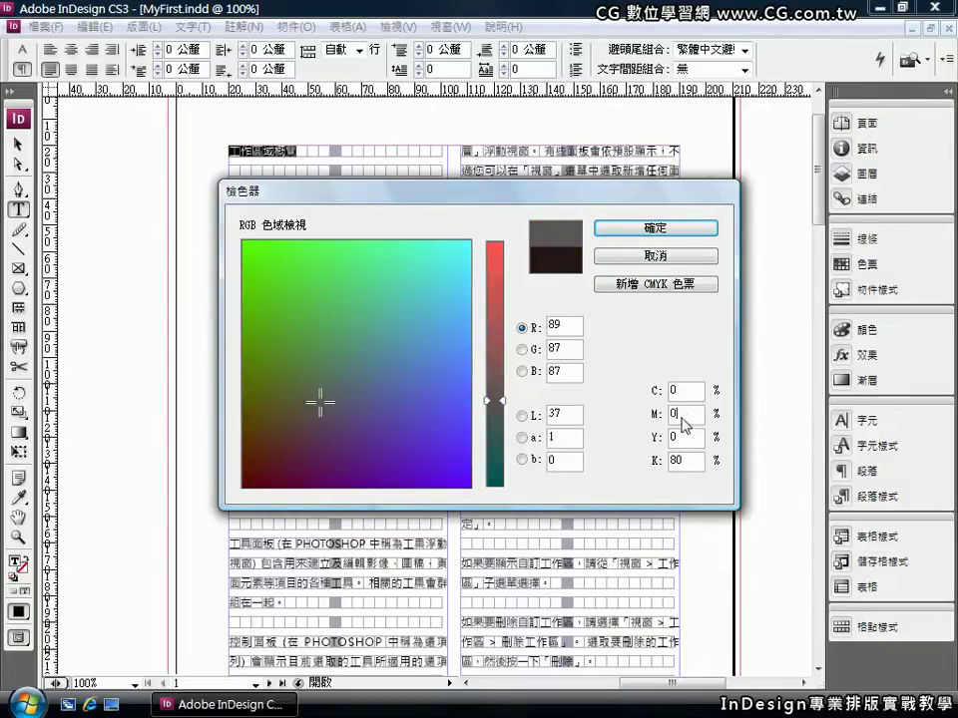
{"action": "left_click_drag", "start_coordinate": [688, 460], "coordinate": [659, 467]}
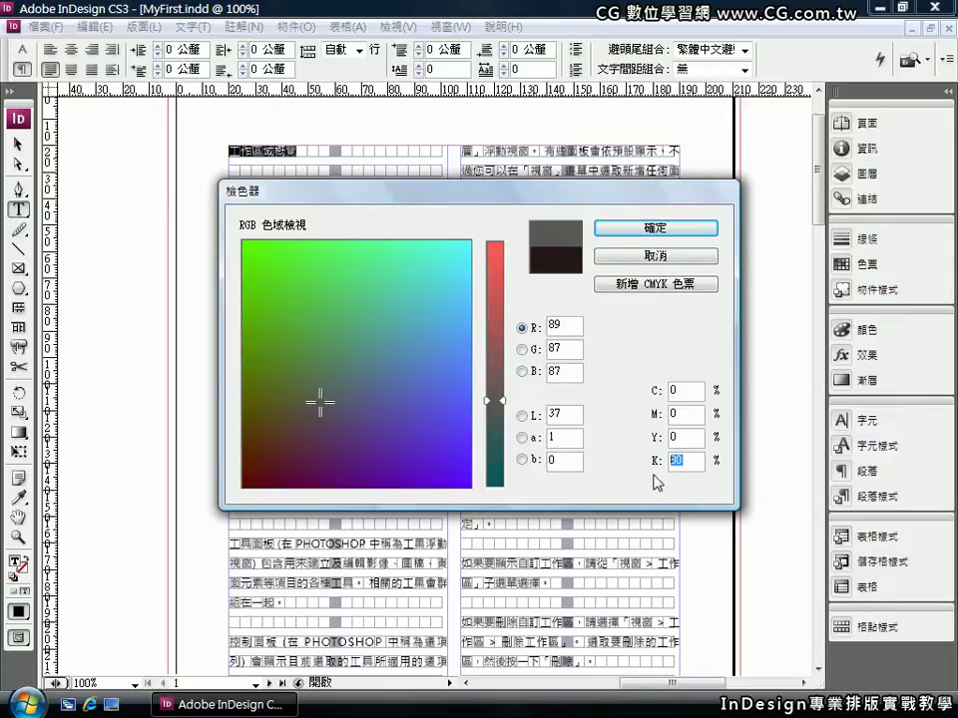
{"action": "type", "text": "100"}
{"action": "key", "text": "shift+Tab"}
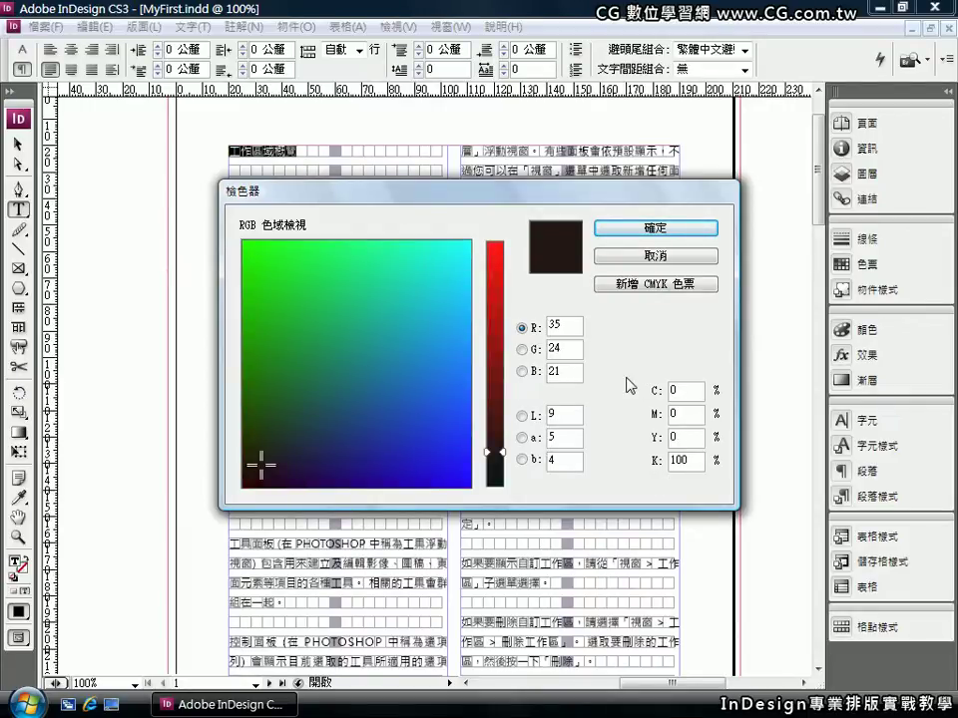
{"action": "left_click", "coordinate": [626, 234]}
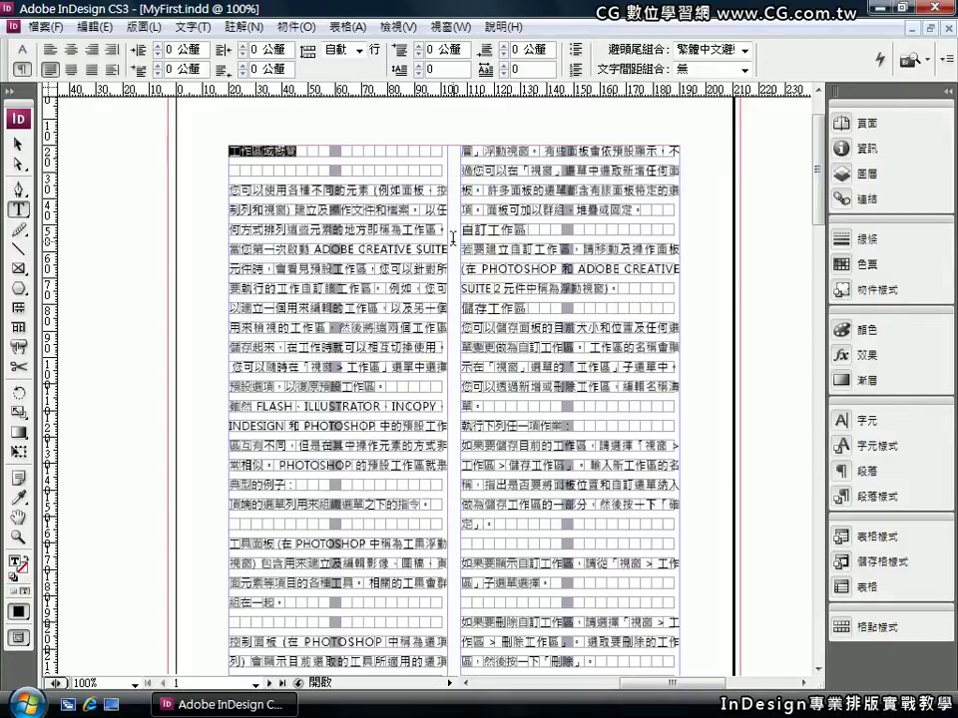
- Recolor the heading 工作區域概覽 dark red with C 50, M 100, Y 100, K 30 and deselect it
{"action": "double_click", "coordinate": [16, 563]}
{"action": "scroll", "coordinate": [641, 419], "scroll_direction": "up", "scroll_amount": 15}
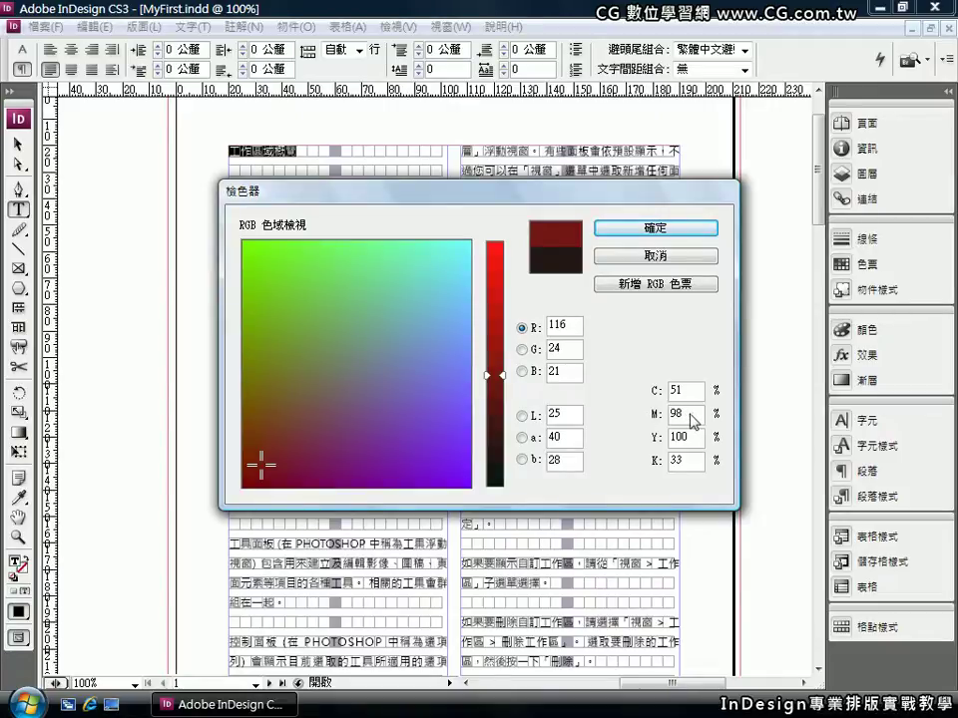
{"action": "left_click", "coordinate": [656, 413]}
{"action": "type", "text": "100"}
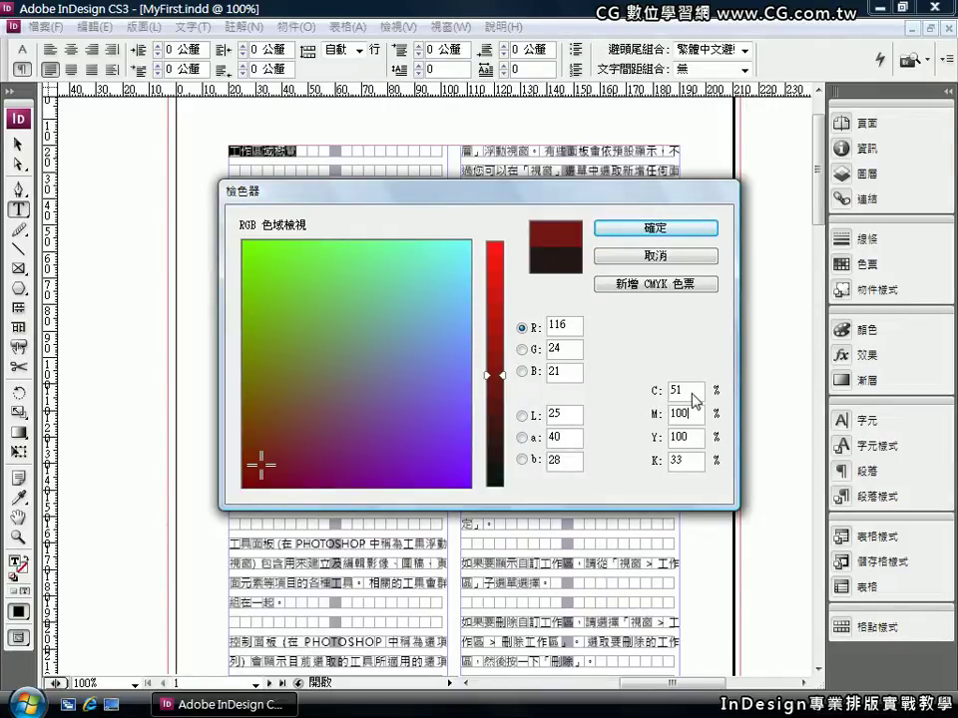
{"action": "left_click_drag", "start_coordinate": [695, 394], "coordinate": [639, 389]}
{"action": "type", "text": "50"}
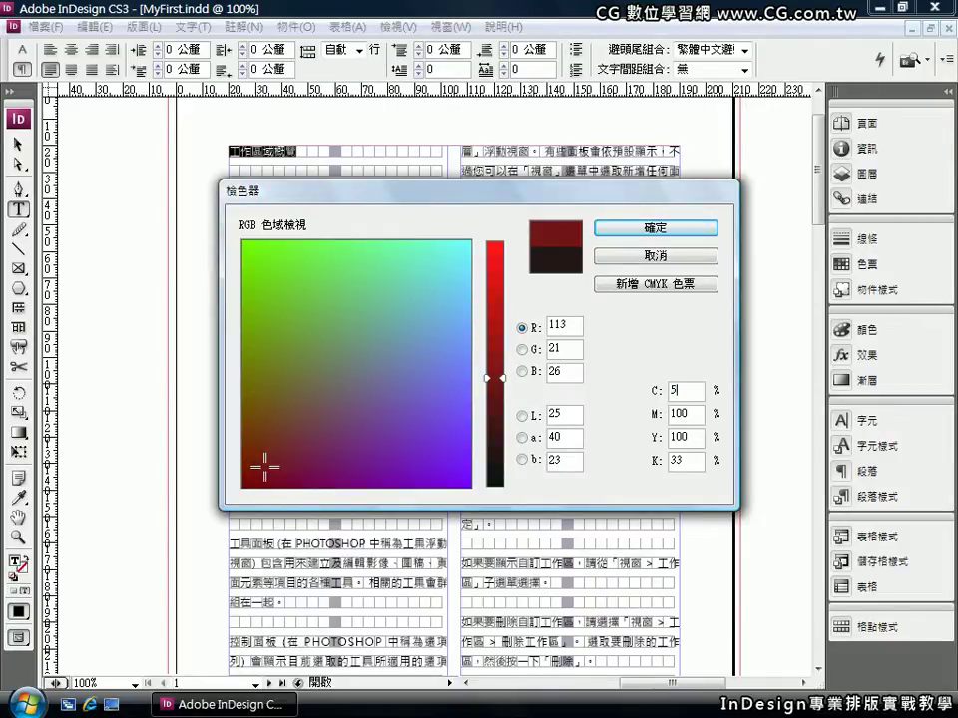
{"action": "left_click_drag", "start_coordinate": [684, 459], "coordinate": [666, 465]}
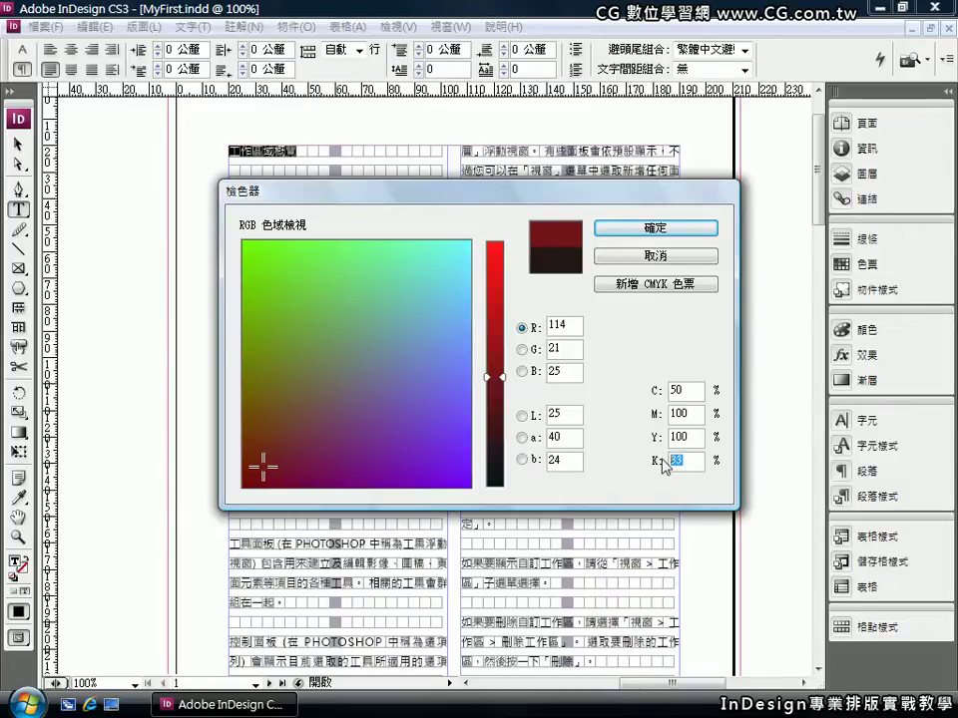
{"action": "type", "text": "30"}
{"action": "left_click", "coordinate": [684, 439]}
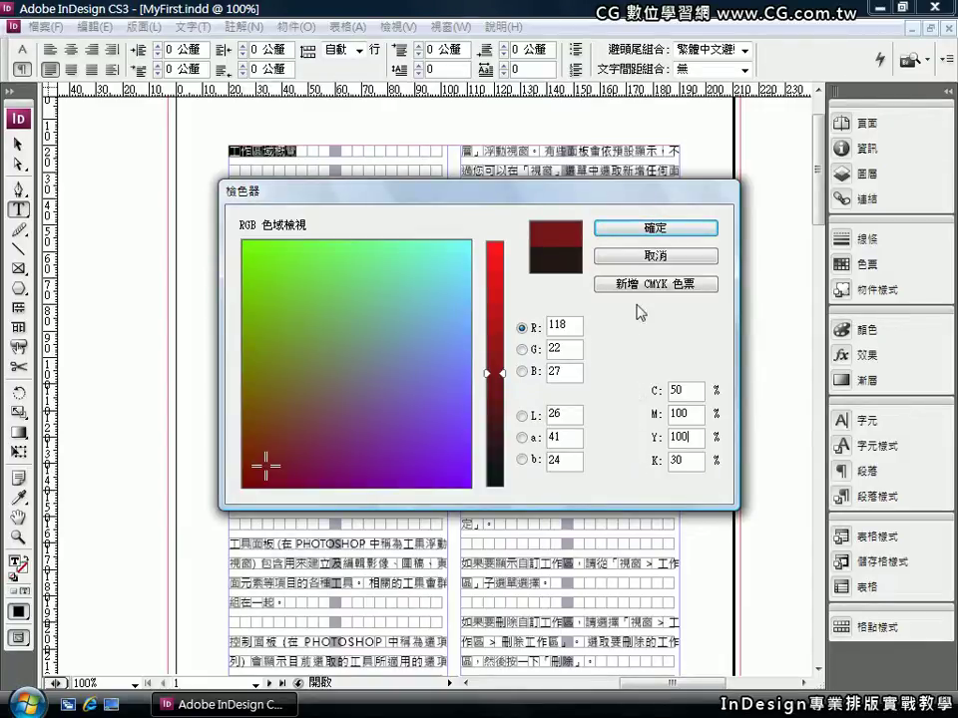
{"action": "left_click", "coordinate": [609, 227]}
{"action": "left_click", "coordinate": [282, 139]}
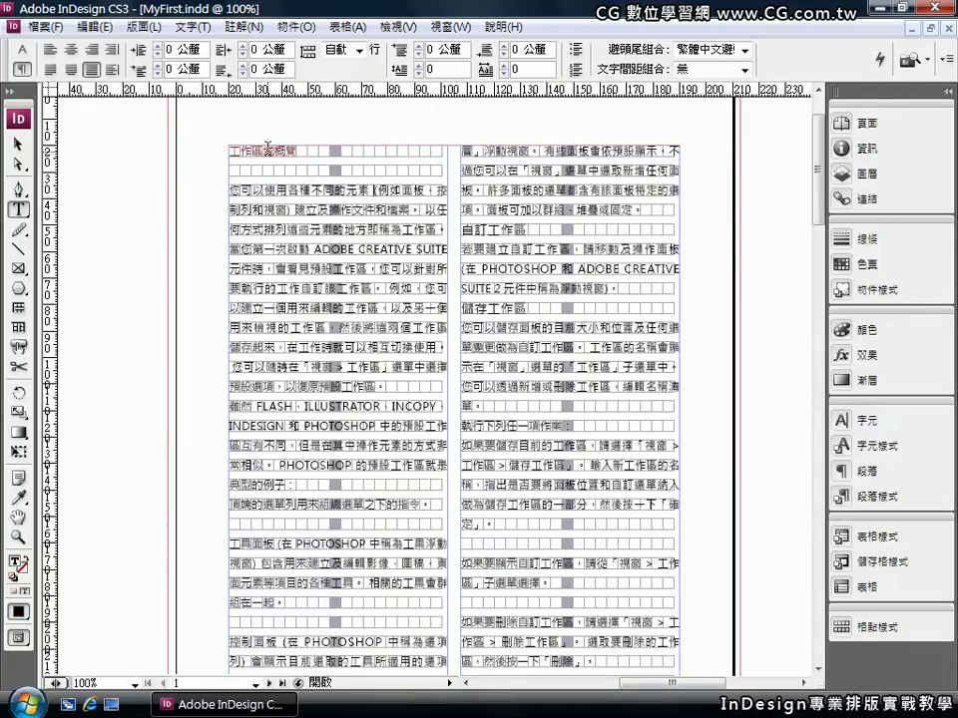
- Undo the heading's last color change
{"action": "left_click", "coordinate": [91, 26]}
{"action": "left_click", "coordinate": [152, 42]}
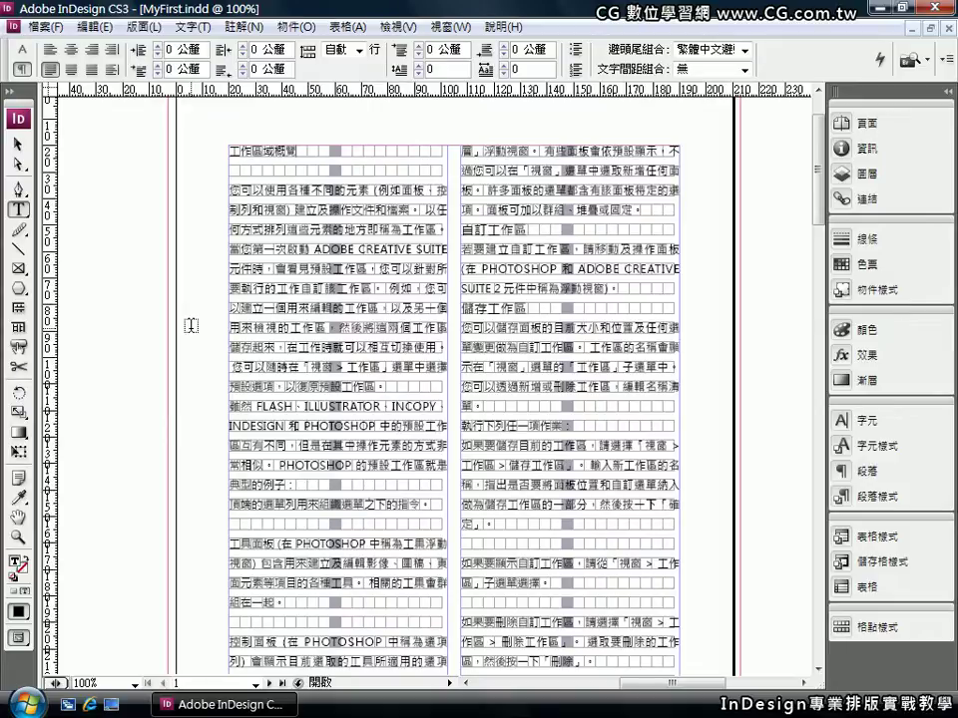
- Move both text frames from the first page into the two matching columns of the second spread's left page, leaving nothing selected
{"action": "key", "text": "space"}
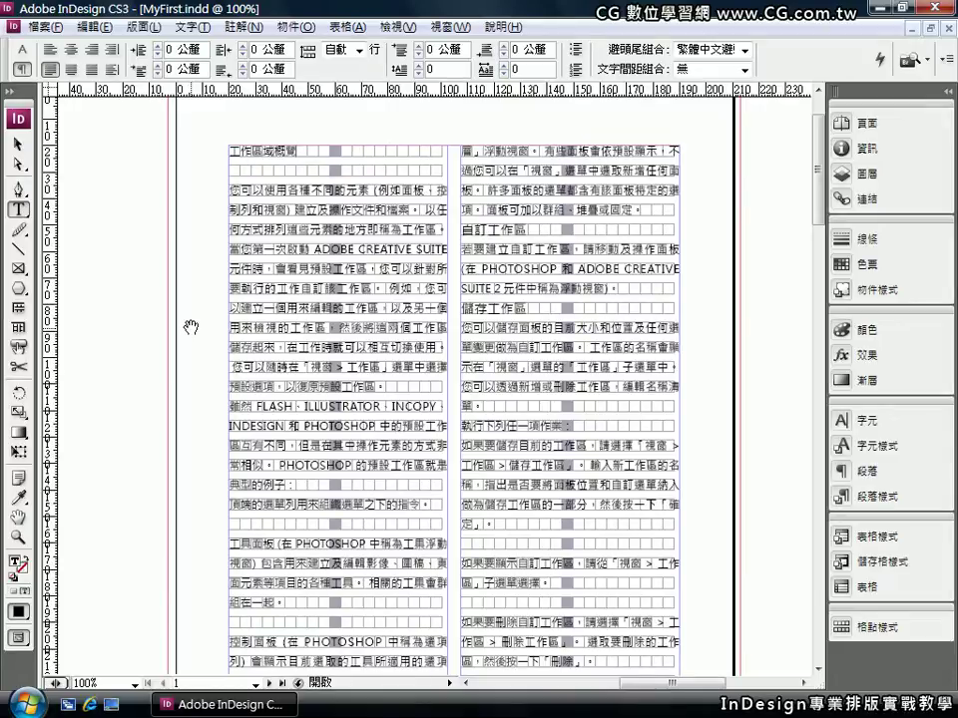
{"action": "key", "text": "ctrl+minus"}
{"action": "key", "text": "ctrl+minus"}
{"action": "key", "text": "ctrl+minus"}
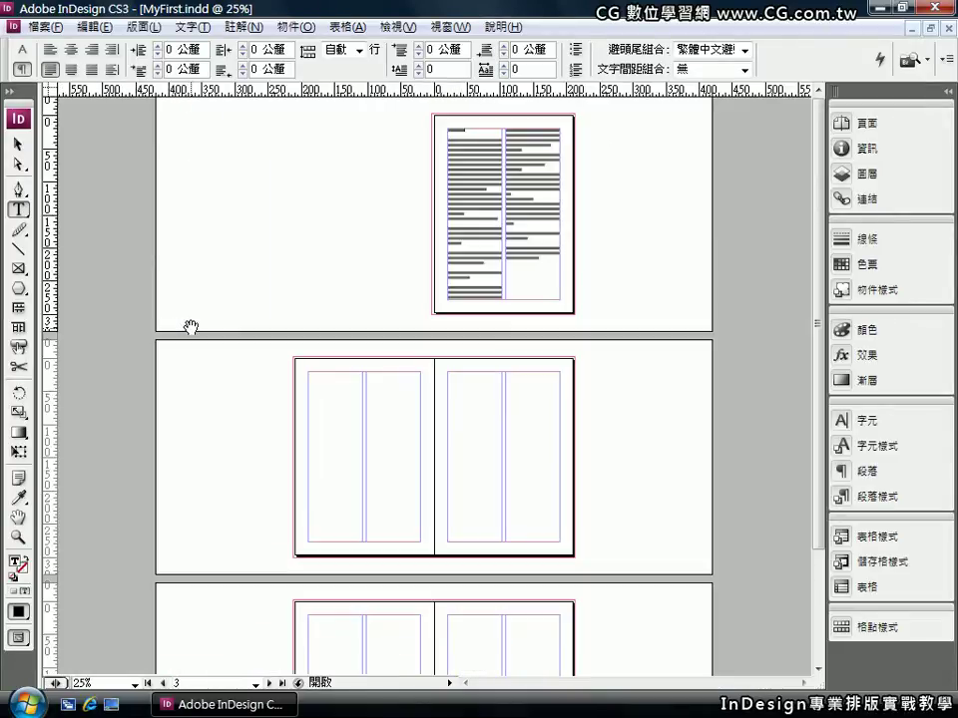
{"action": "key", "text": "ctrl+minus"}
{"action": "key", "text": "ctrl+minus"}
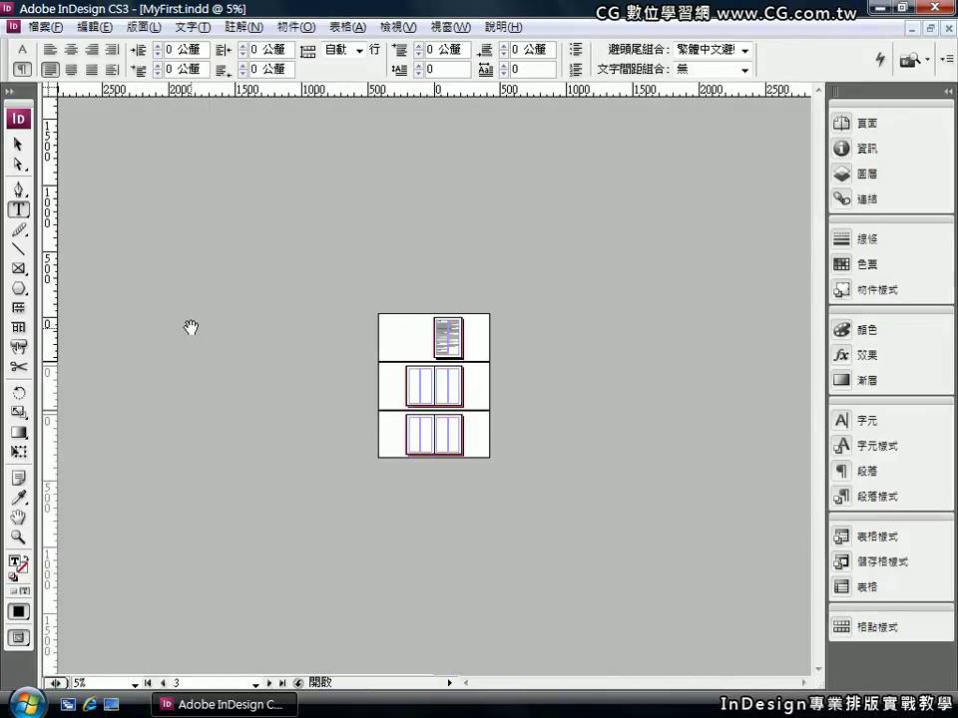
{"action": "key", "text": "ctrl+equal"}
{"action": "key", "text": "ctrl+equal"}
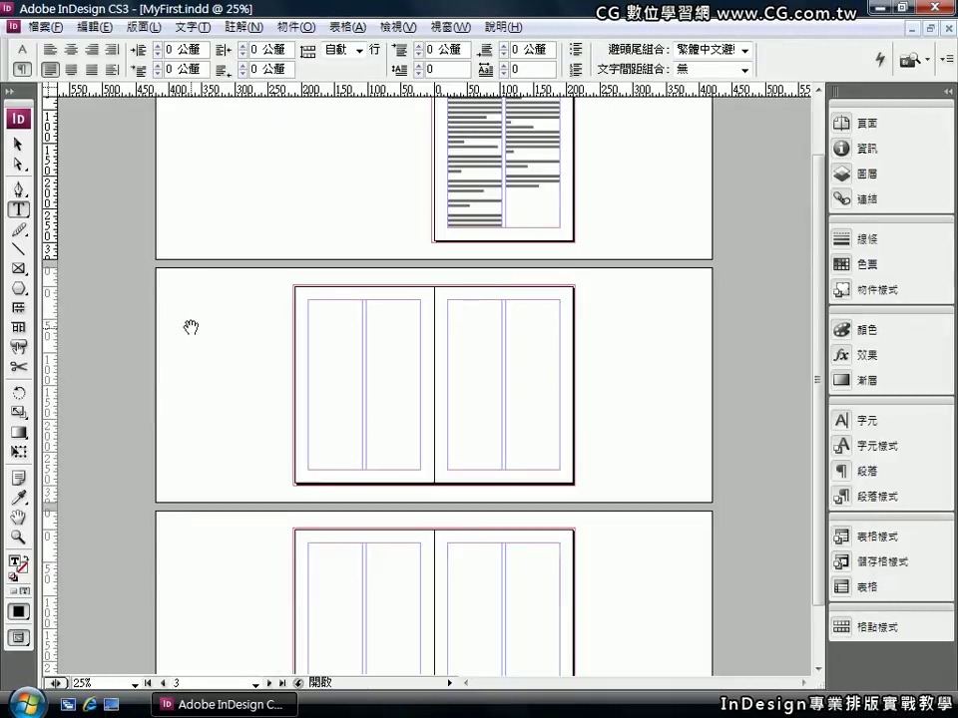
{"action": "left_click_drag", "start_coordinate": [816, 249], "coordinate": [825, 188]}
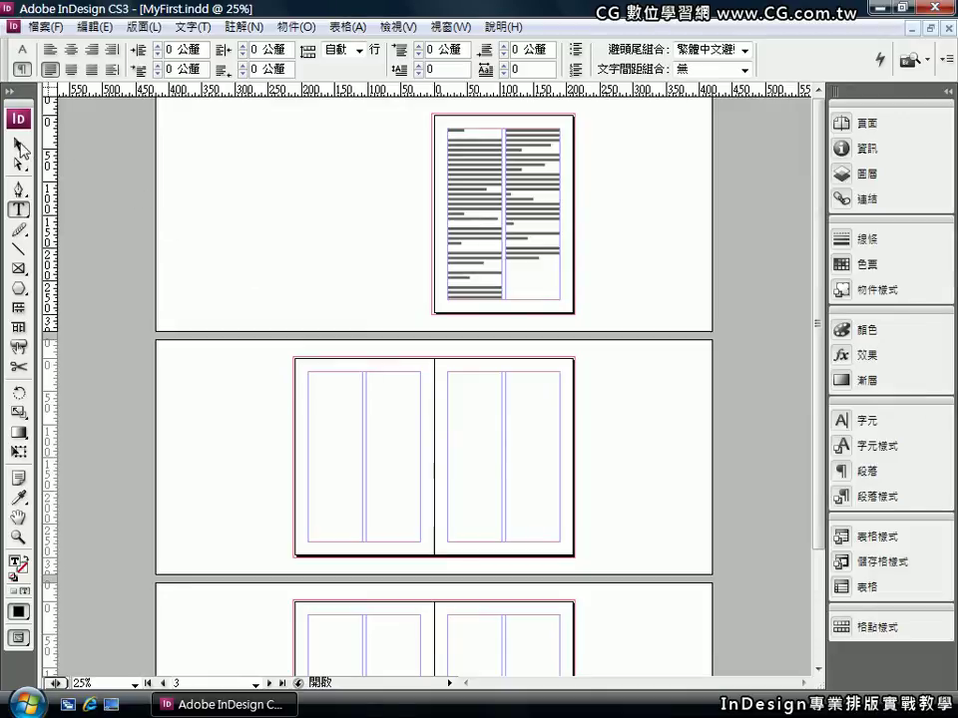
{"action": "left_click", "coordinate": [20, 148]}
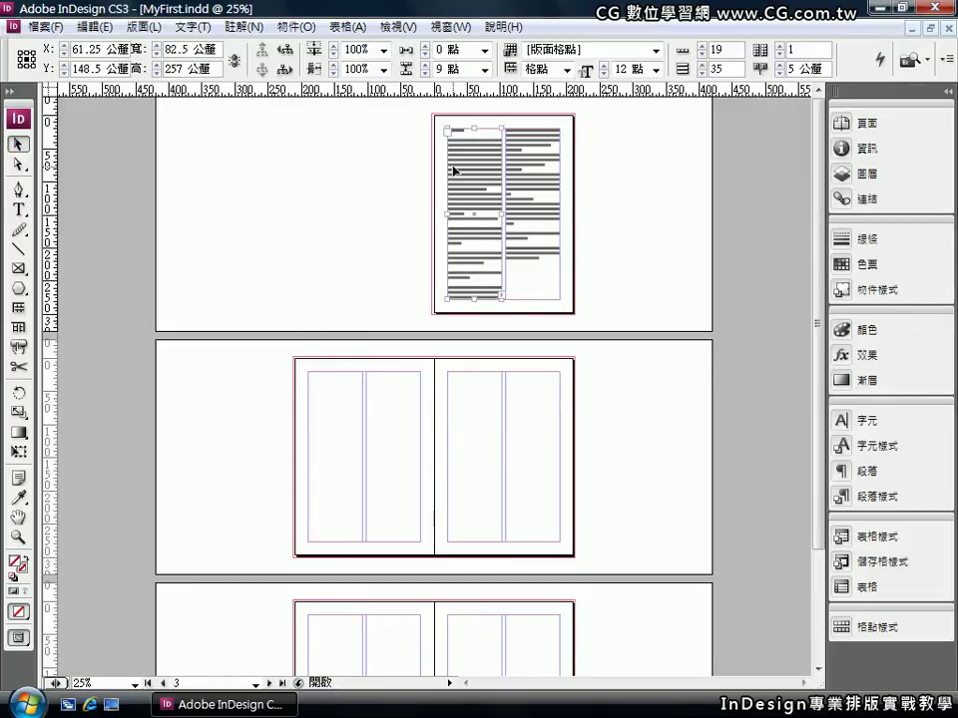
{"action": "left_click_drag", "start_coordinate": [465, 160], "coordinate": [325, 406]}
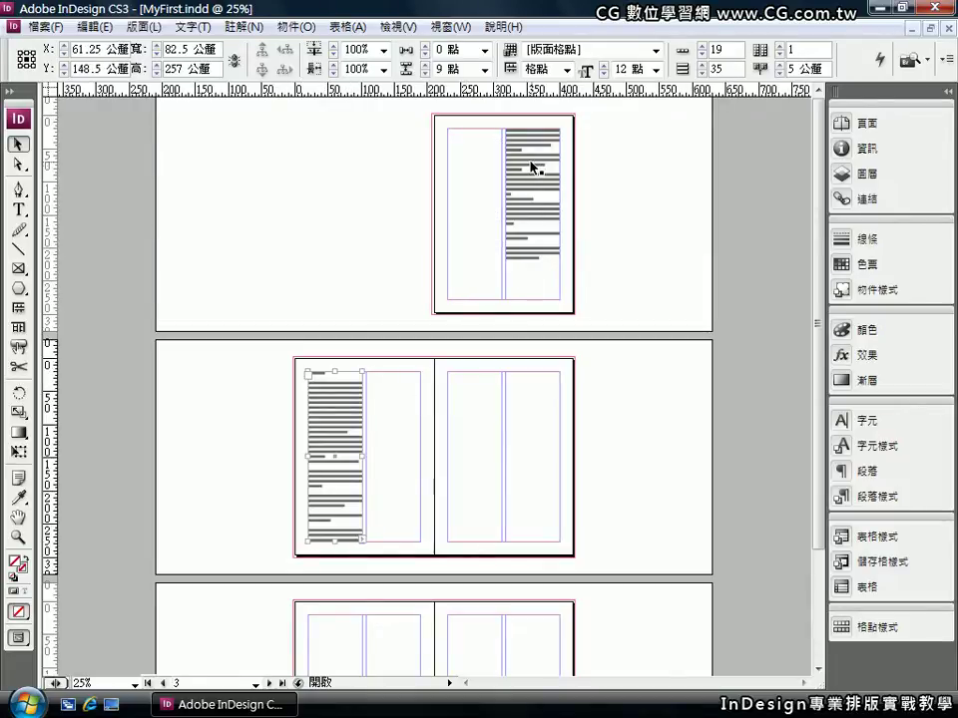
{"action": "left_click_drag", "start_coordinate": [533, 165], "coordinate": [391, 408]}
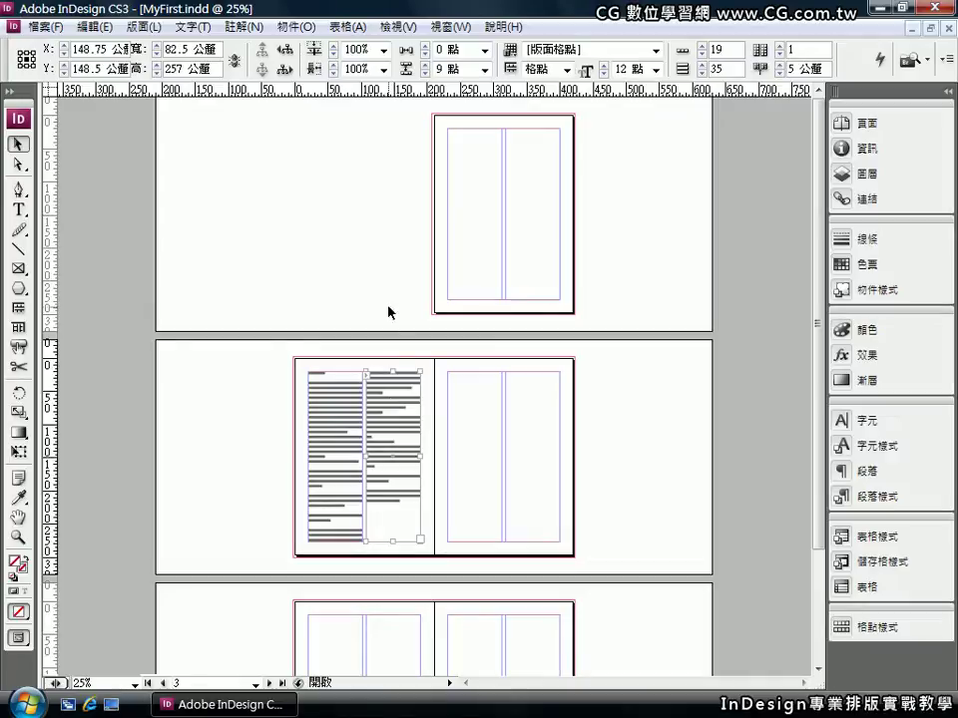
{"action": "left_click", "coordinate": [377, 278]}
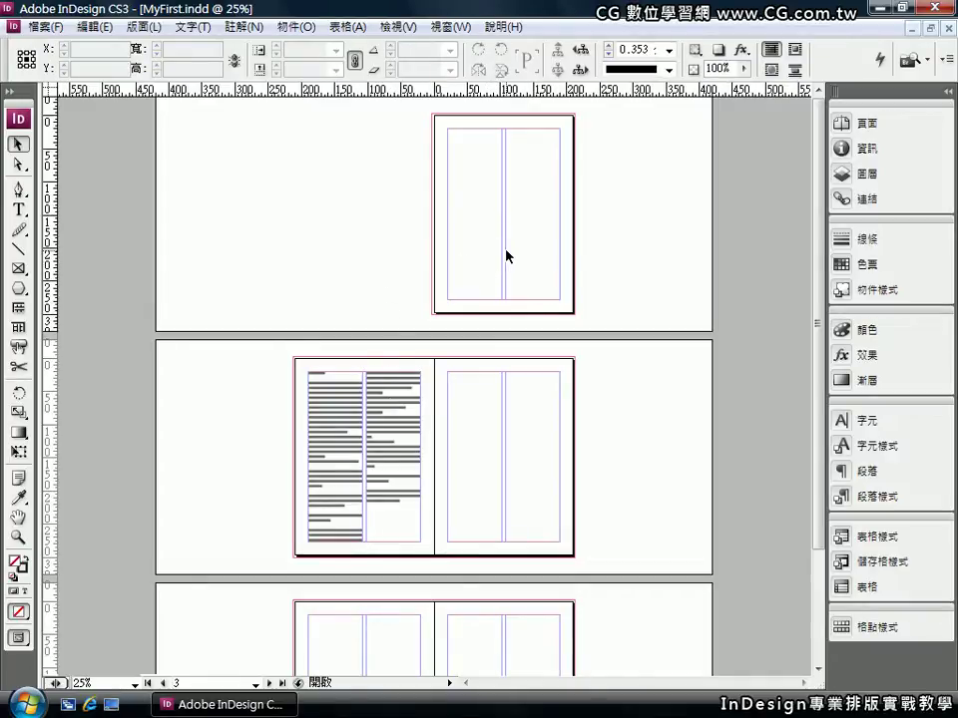
- Draw a circle about 67 mm in diameter on the first page and move it into the left column's middle area
{"action": "key", "text": "ctrl+equal"}
{"action": "key", "text": "ctrl+equal"}
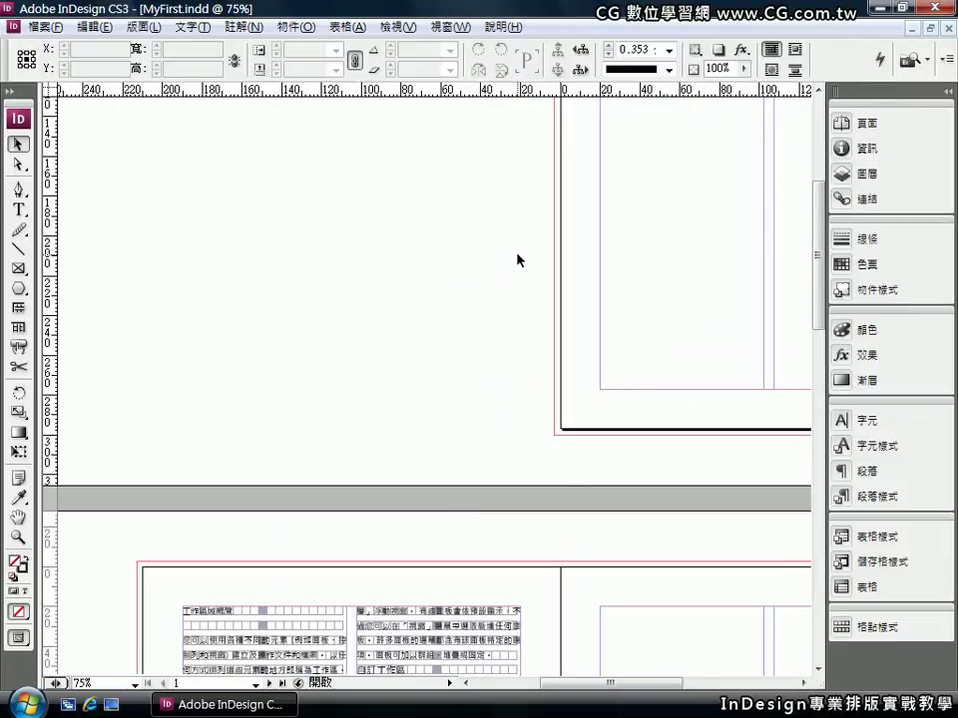
{"action": "key", "text": "ctrl+equal"}
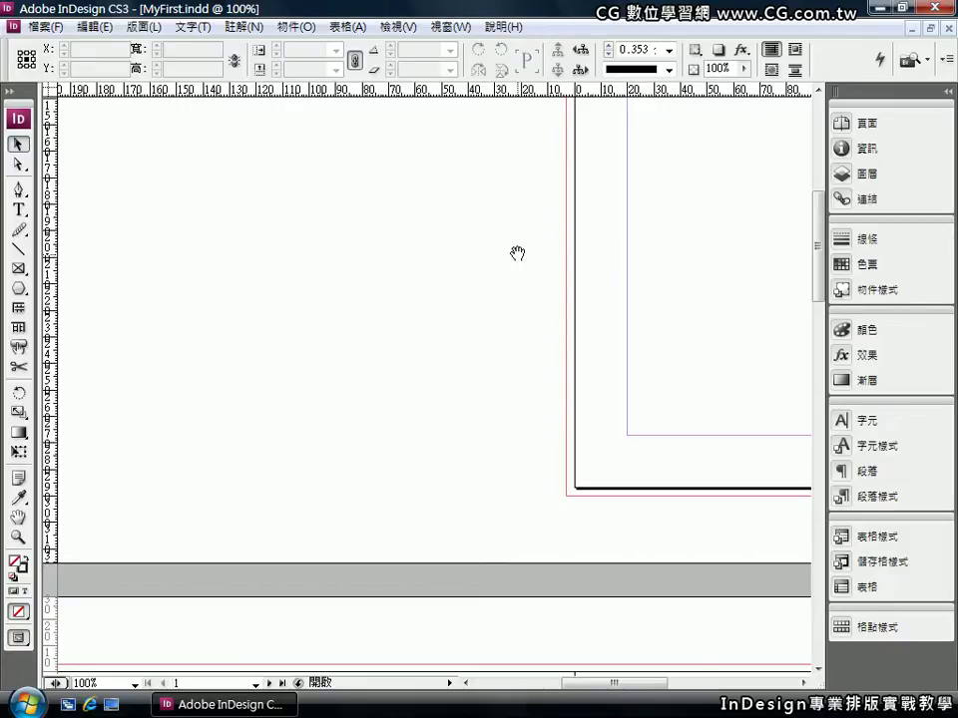
{"action": "left_click_drag", "start_coordinate": [703, 188], "coordinate": [332, 402]}
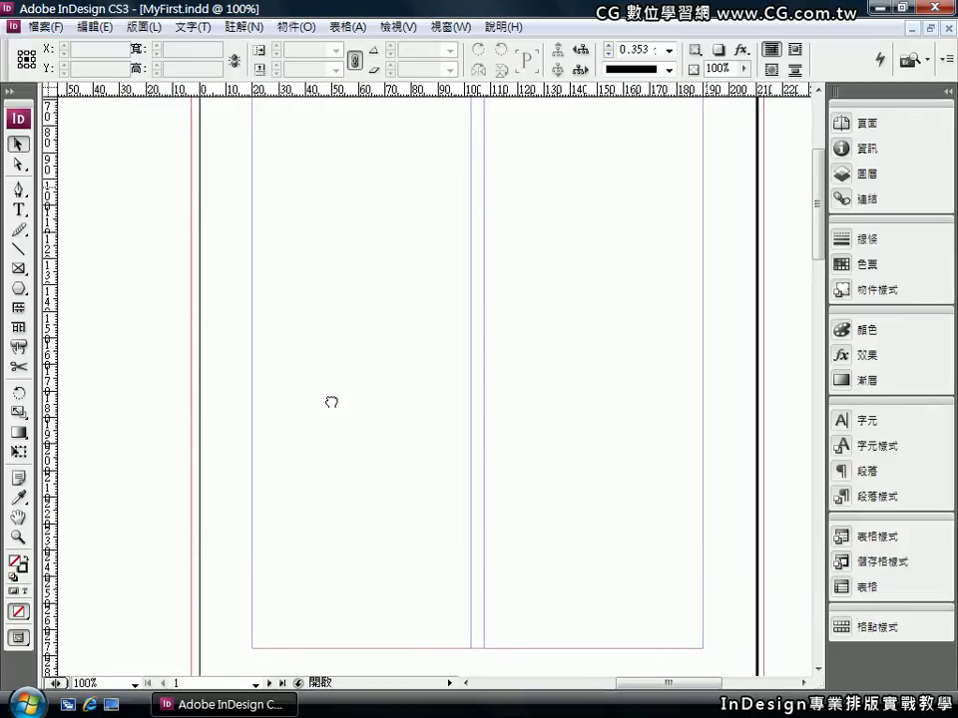
{"action": "key", "text": "ctrl+minus"}
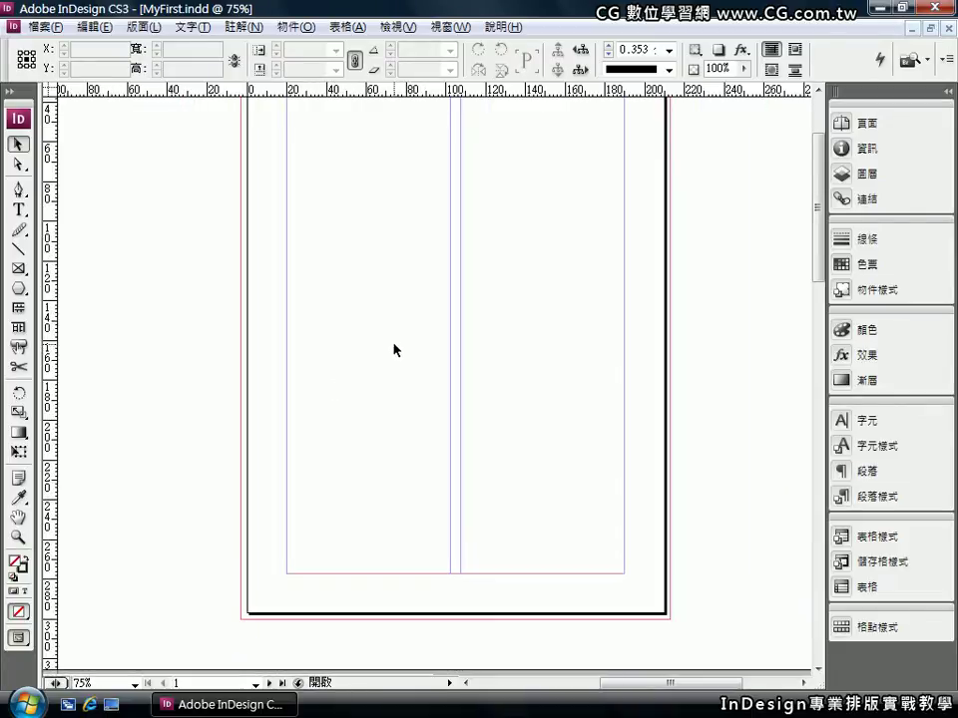
{"action": "key", "text": "ctrl+minus"}
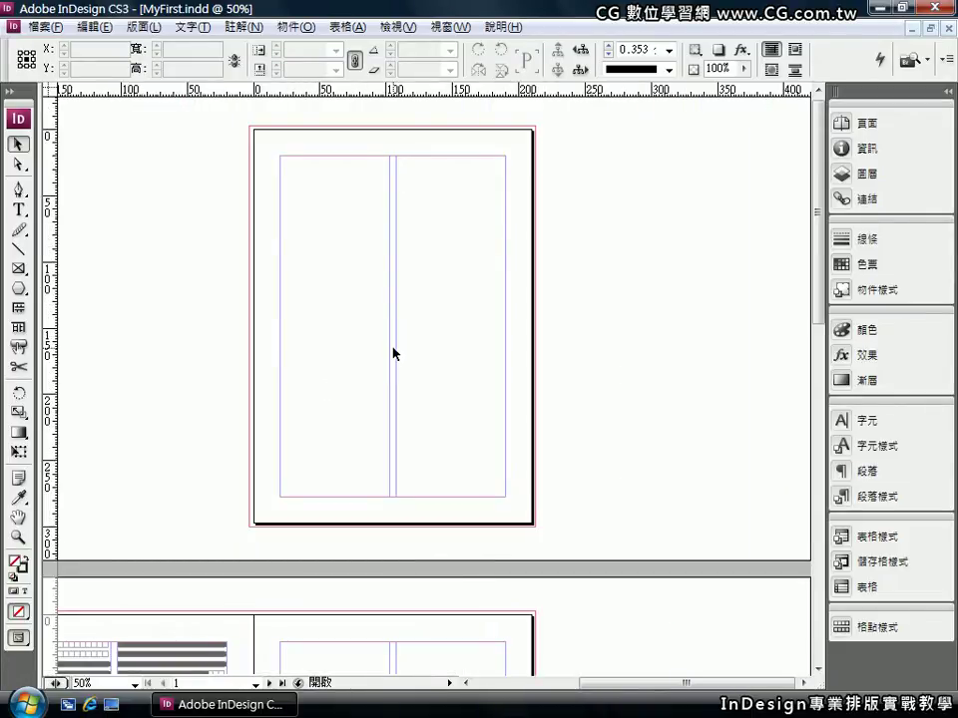
{"action": "key", "text": "ctrl+equal"}
{"action": "left_click_drag", "start_coordinate": [370, 271], "coordinate": [409, 330]}
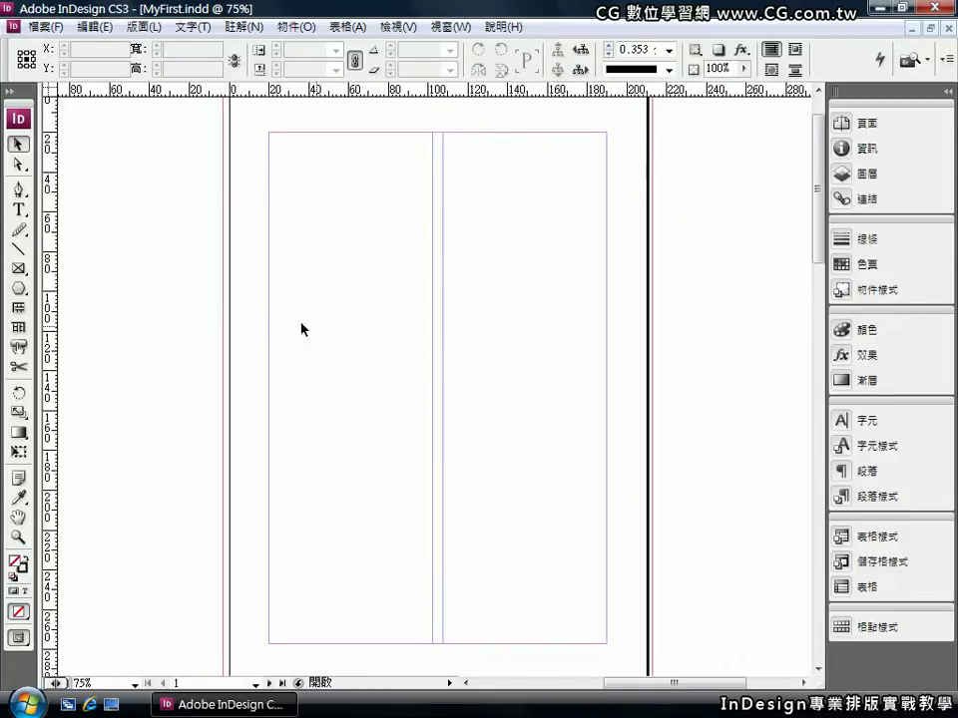
{"action": "left_click", "coordinate": [17, 288]}
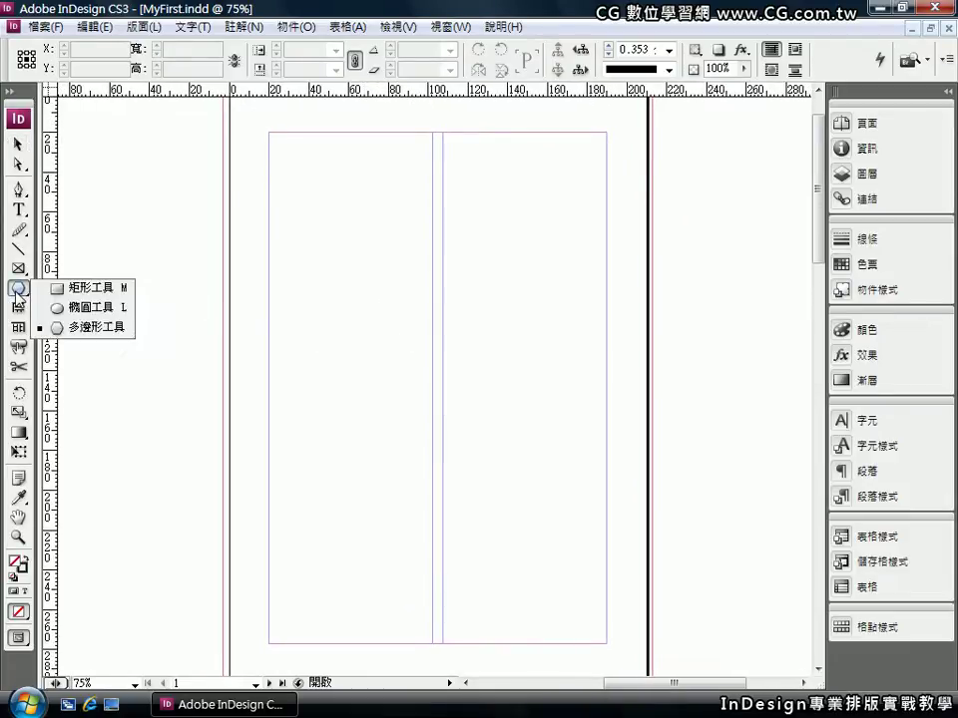
{"action": "left_click", "coordinate": [87, 313]}
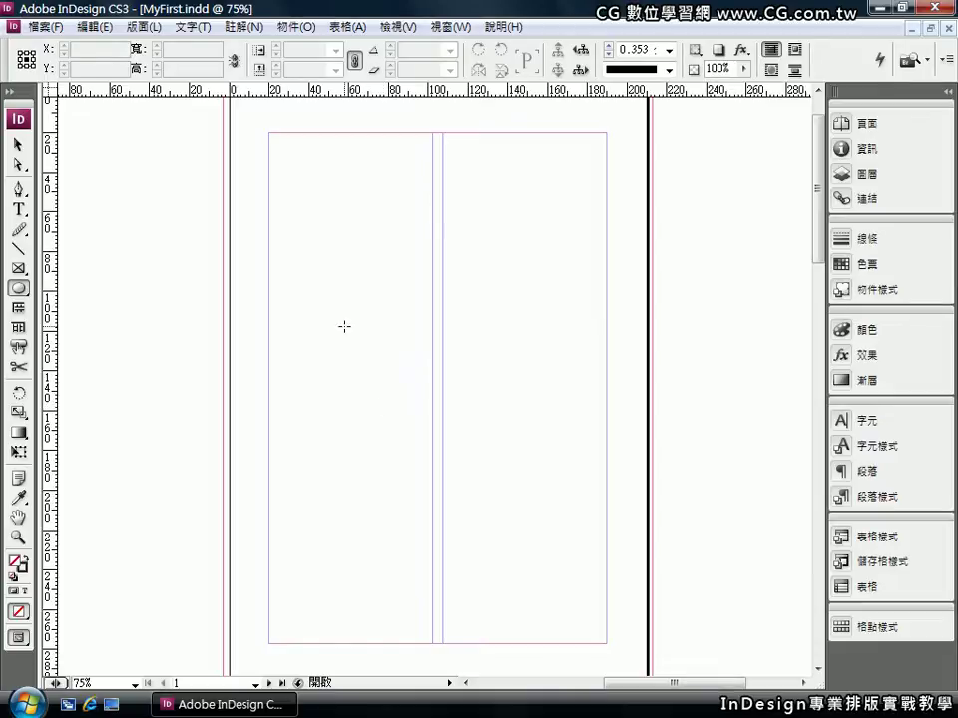
{"action": "mouse_move", "coordinate": [329, 309]}
{"action": "left_mouse_down"}
{"action": "mouse_move", "coordinate": [368, 348]}
{"action": "mouse_move", "coordinate": [432, 462]}
{"action": "mouse_move", "coordinate": [400, 432]}
{"action": "mouse_move", "coordinate": [462, 498]}
{"action": "mouse_move", "coordinate": [458, 483]}
{"action": "left_mouse_up"}
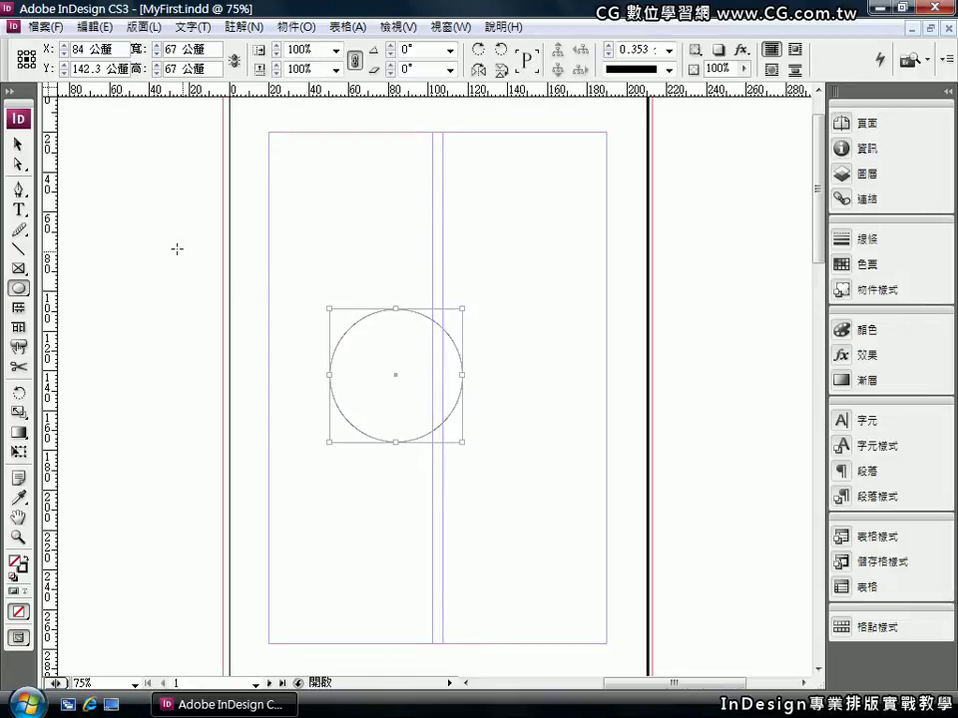
{"action": "left_click", "coordinate": [18, 143]}
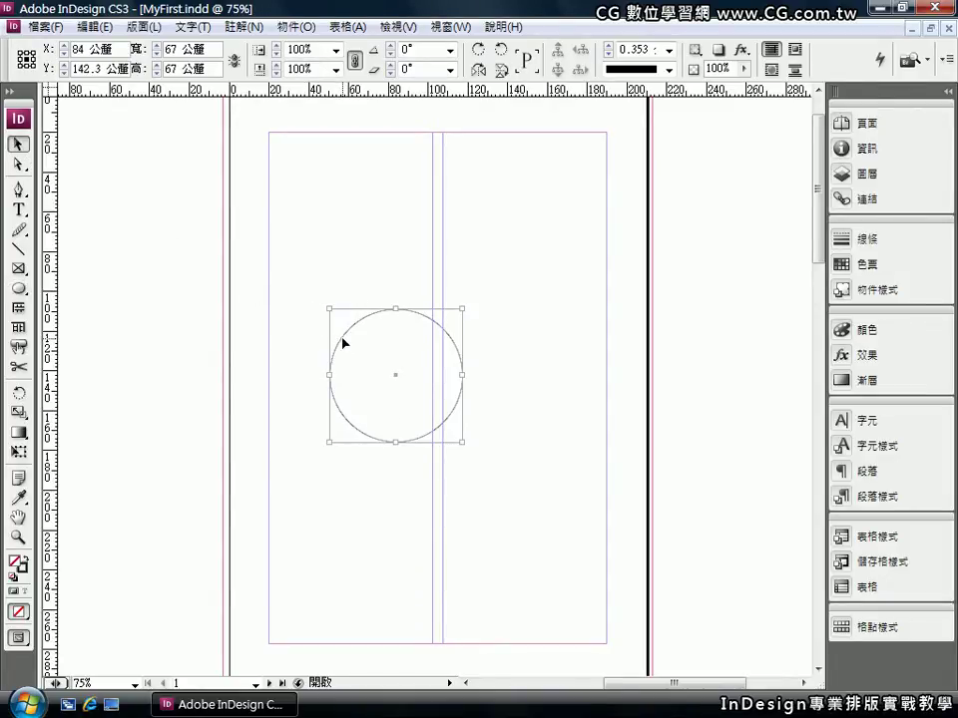
{"action": "left_click_drag", "start_coordinate": [343, 344], "coordinate": [302, 294]}
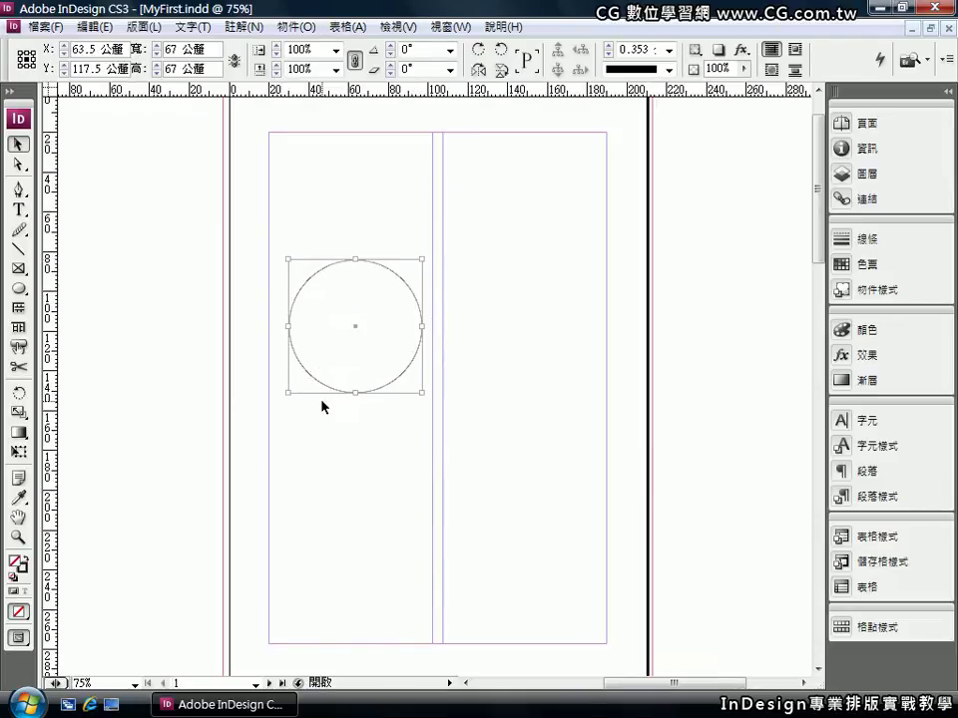
- Draw a rectangle about 76.5 by 56 mm overlapping the circle's lower-right part and spanning the column gutter
{"action": "left_click", "coordinate": [18, 289]}
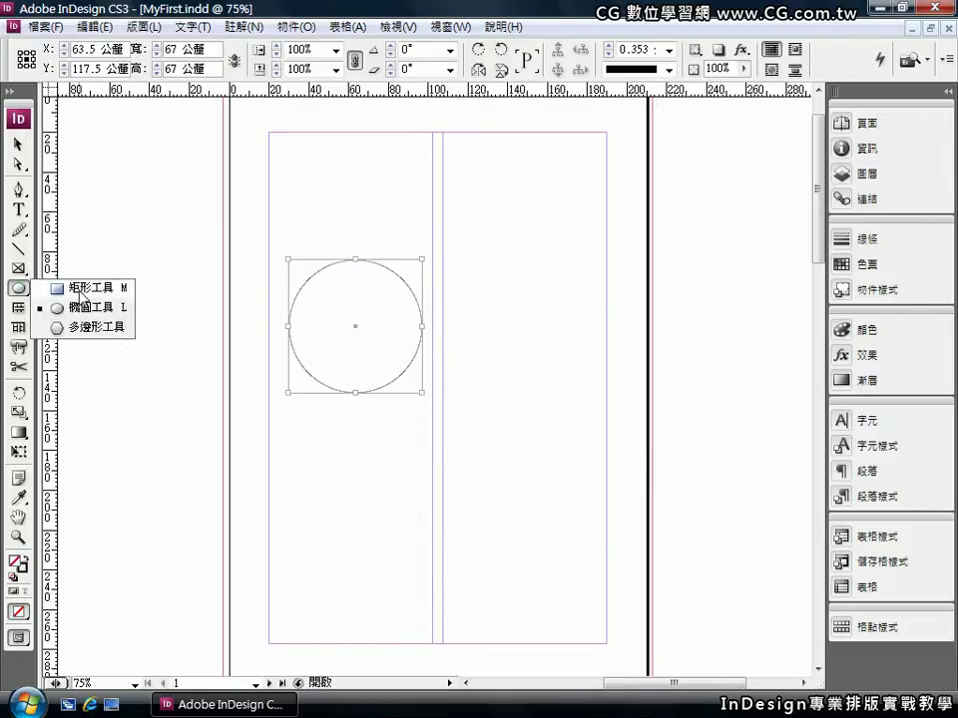
{"action": "left_click", "coordinate": [80, 290]}
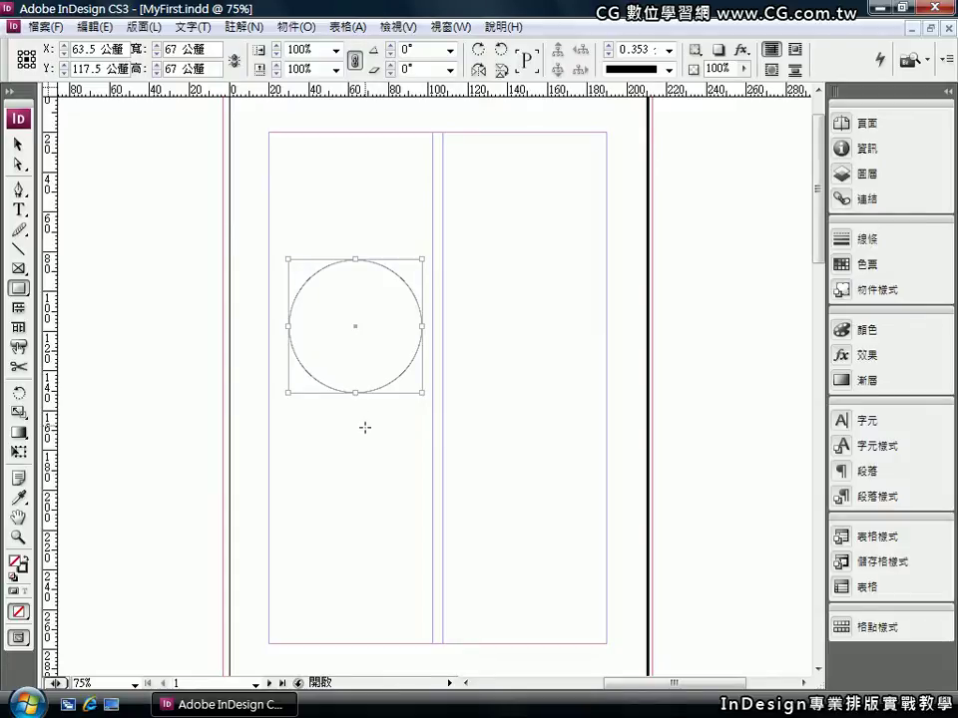
{"action": "left_click_drag", "start_coordinate": [359, 445], "coordinate": [511, 333]}
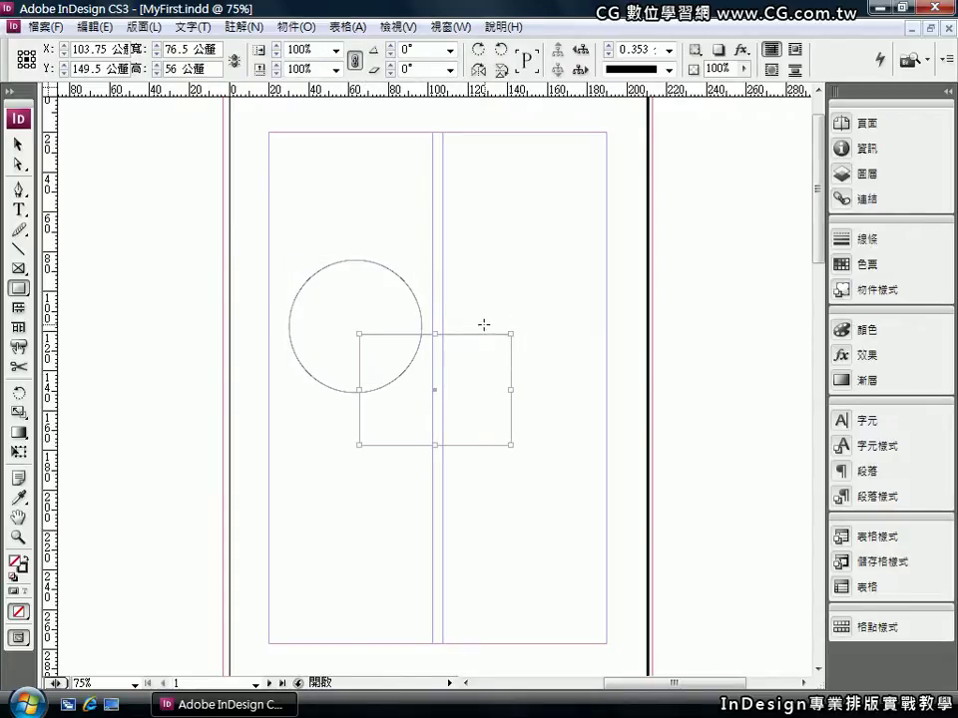
{"action": "left_click", "coordinate": [18, 144]}
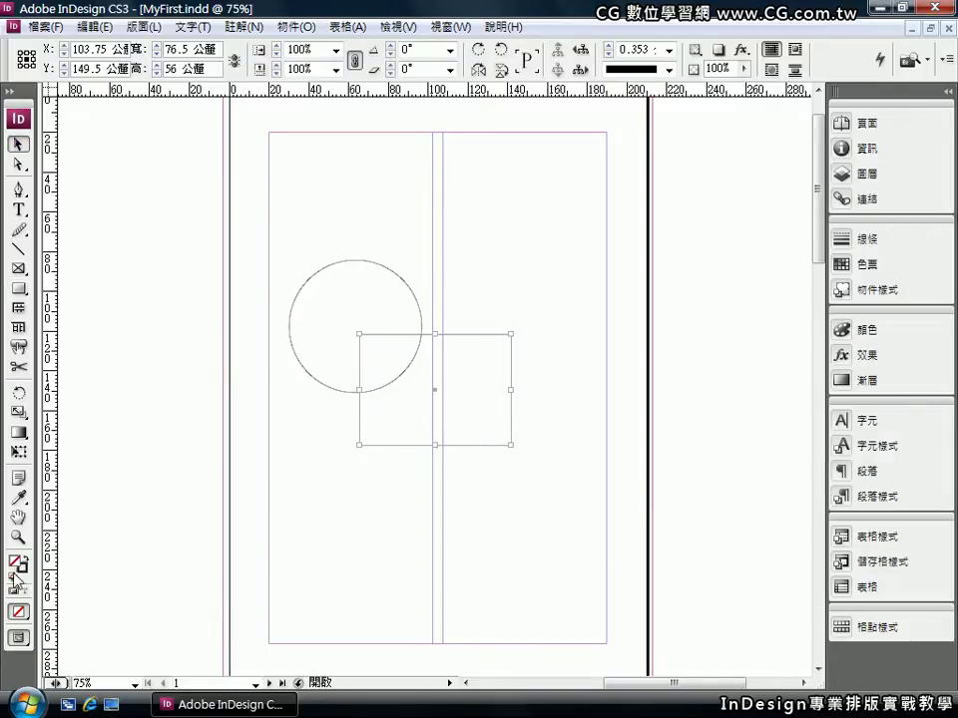
- Try solid black and gradient fills on the rectangle, ending with solid black
{"action": "left_click_drag", "start_coordinate": [18, 610], "coordinate": [84, 614]}
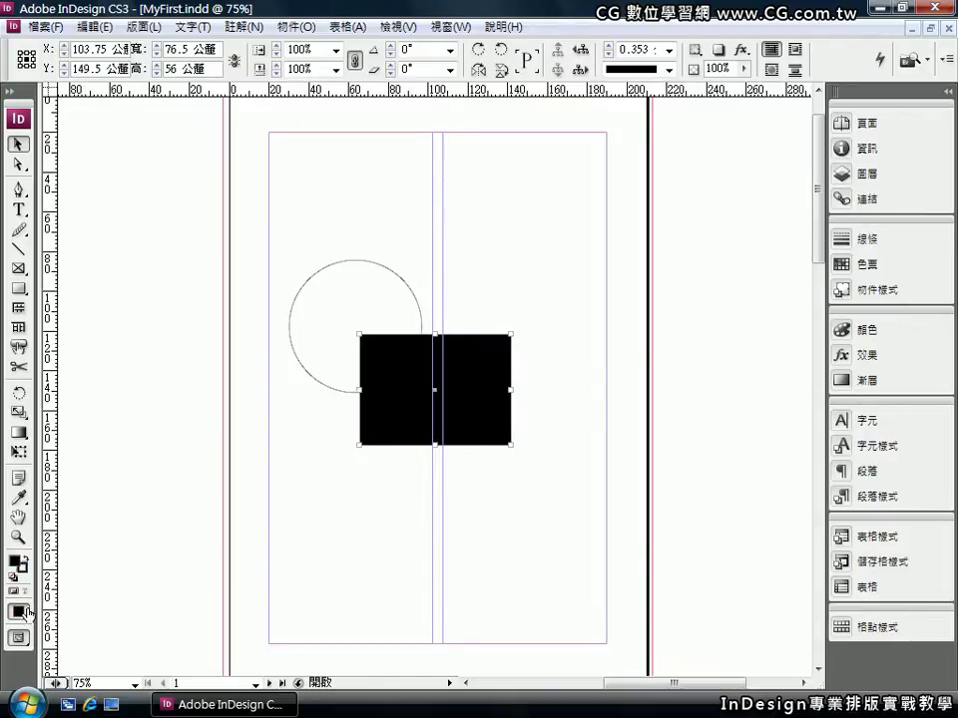
{"action": "left_click_drag", "start_coordinate": [19, 616], "coordinate": [84, 634]}
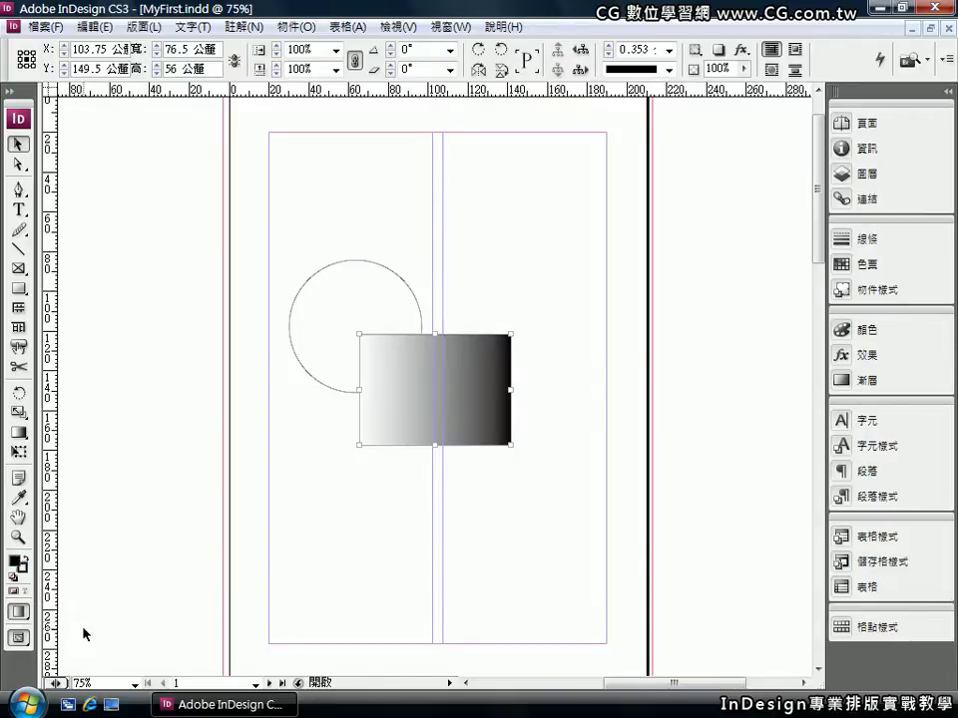
{"action": "left_click_drag", "start_coordinate": [18, 611], "coordinate": [88, 613]}
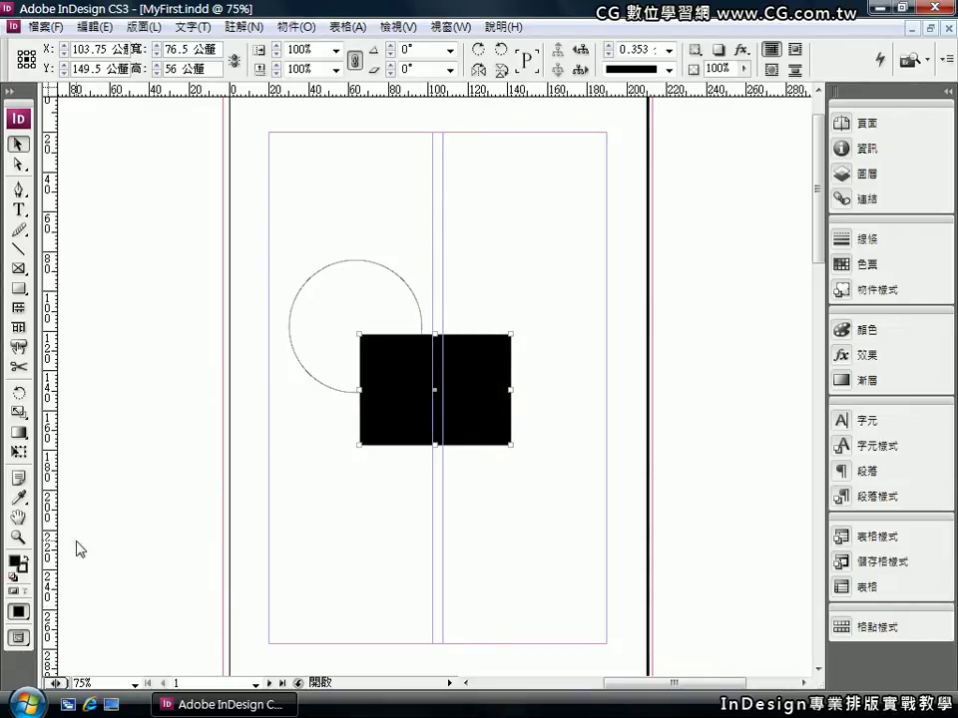
{"action": "double_click", "coordinate": [16, 564]}
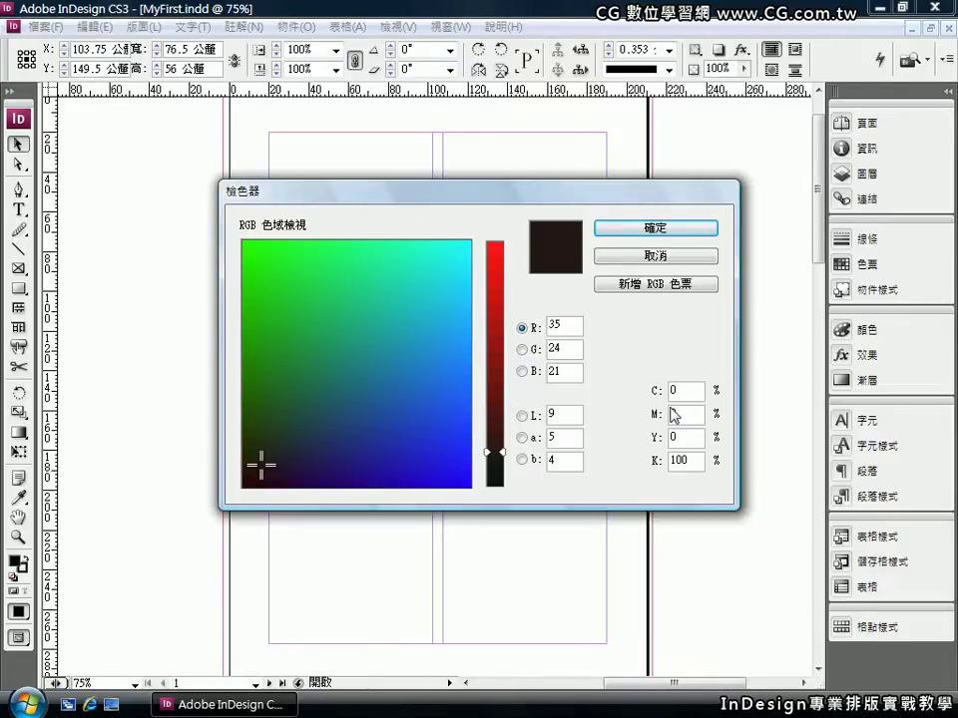
{"action": "left_click", "coordinate": [639, 257]}
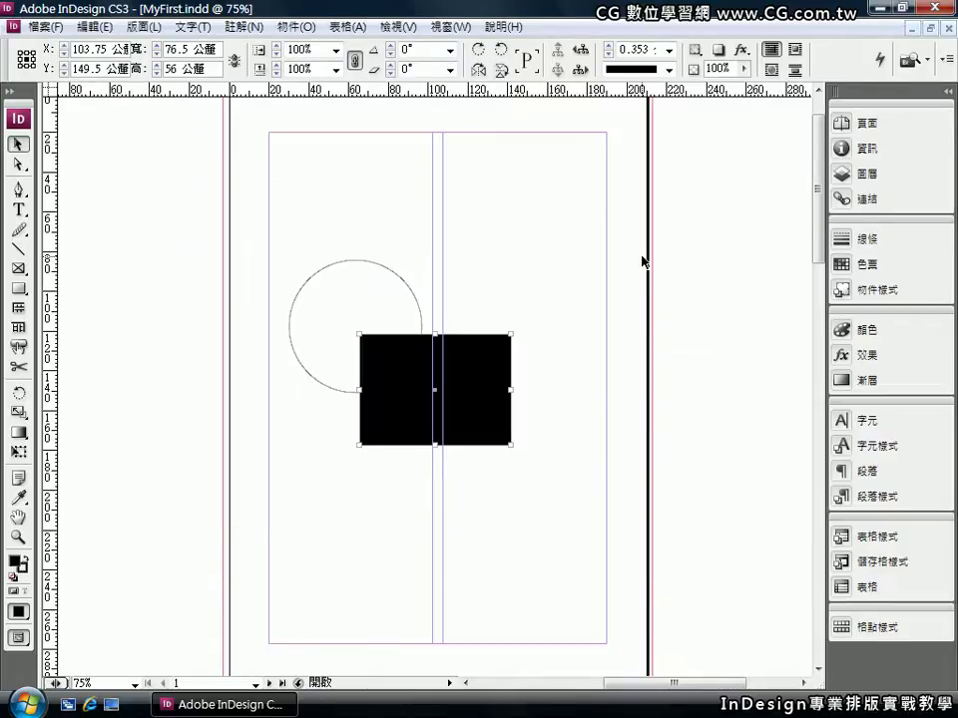
{"action": "left_click", "coordinate": [844, 332]}
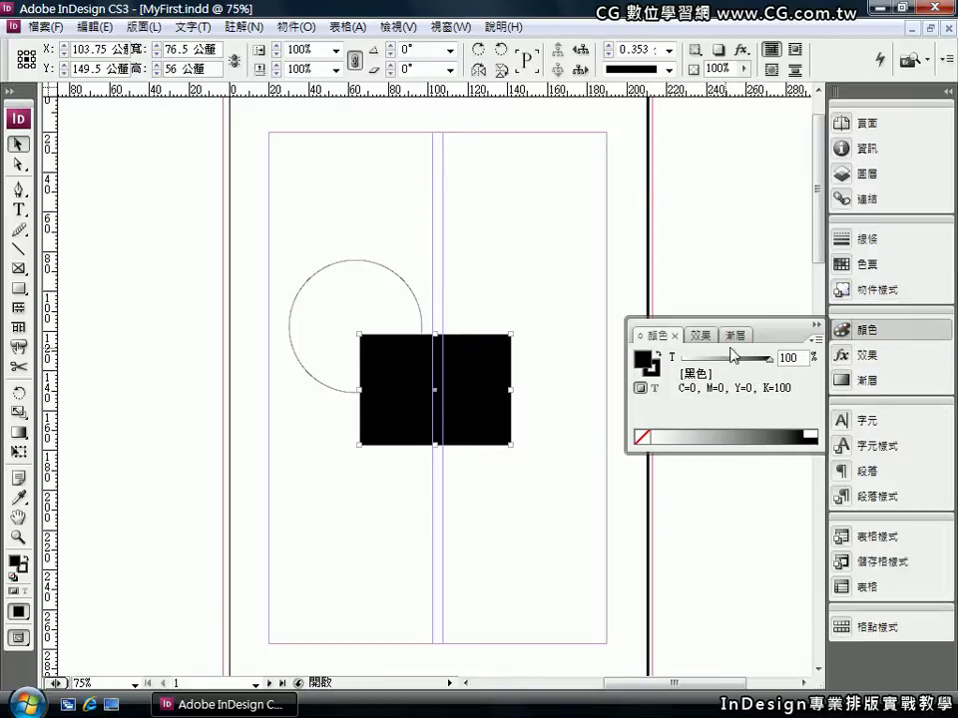
{"action": "left_click", "coordinate": [850, 330]}
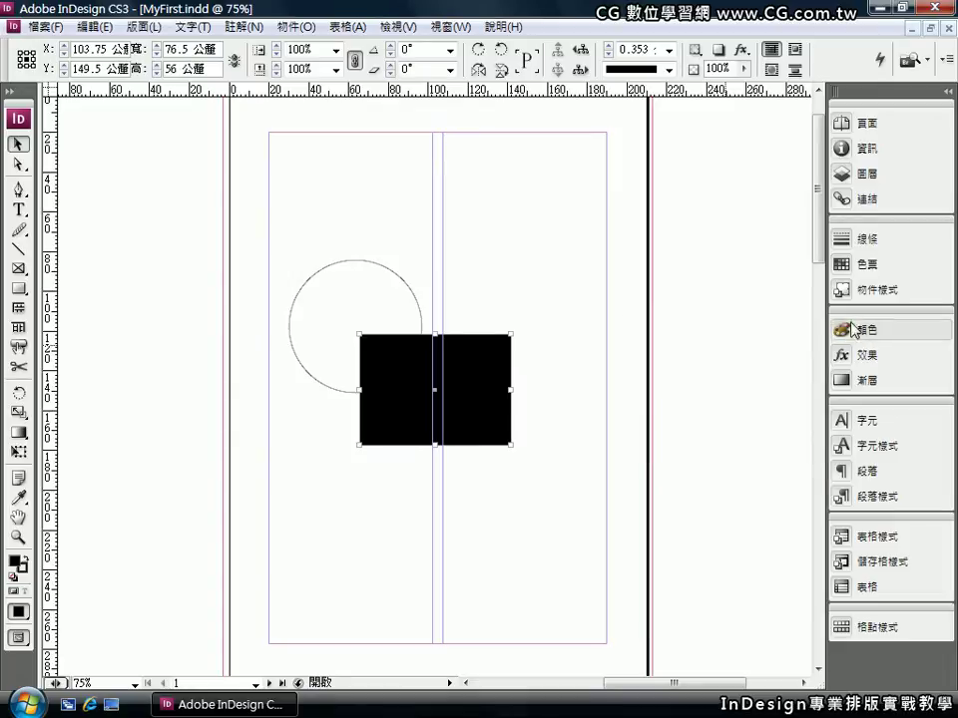
- Fill the rectangle with the green R 35, G 169, B 99 and save that color as a new swatch
{"action": "left_click", "coordinate": [844, 265]}
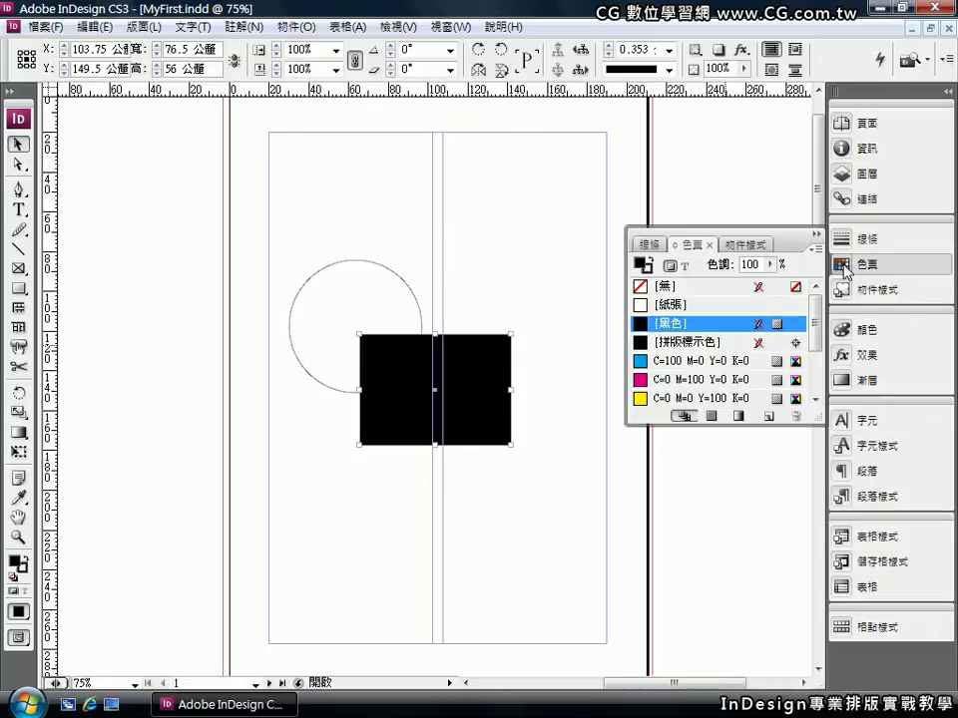
{"action": "double_click", "coordinate": [16, 562]}
{"action": "left_click", "coordinate": [304, 313]}
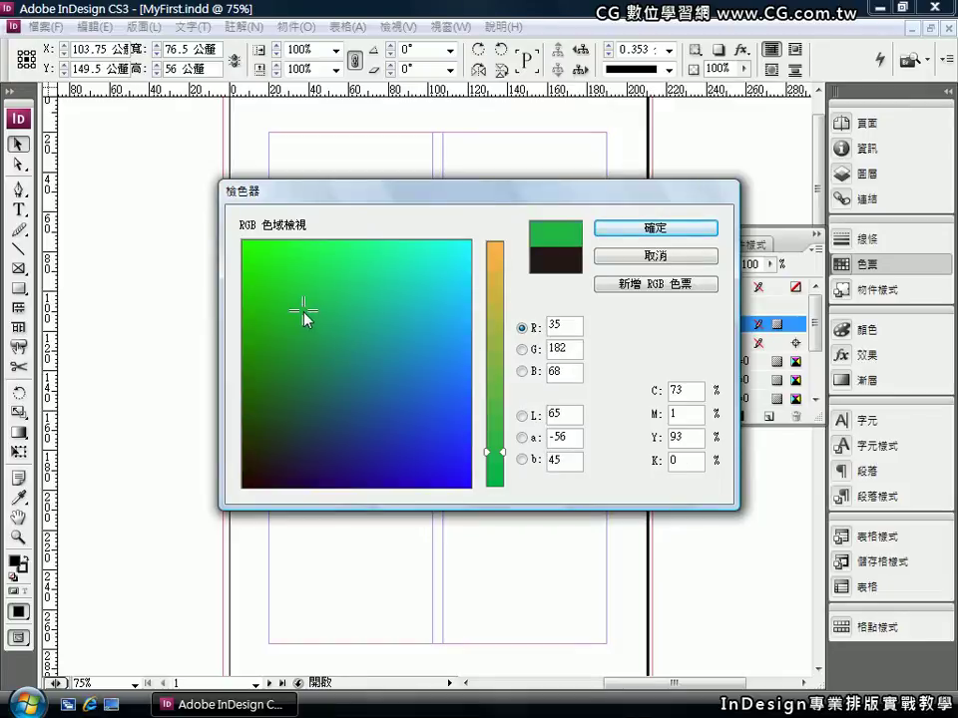
{"action": "left_click_drag", "start_coordinate": [303, 313], "coordinate": [330, 324]}
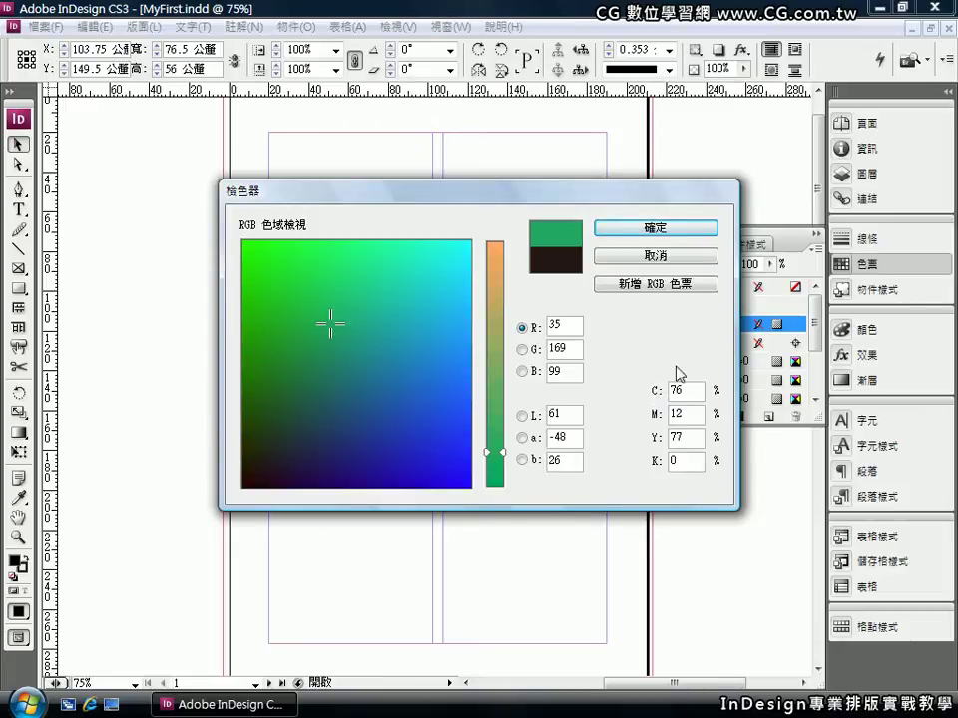
{"action": "left_click", "coordinate": [627, 230]}
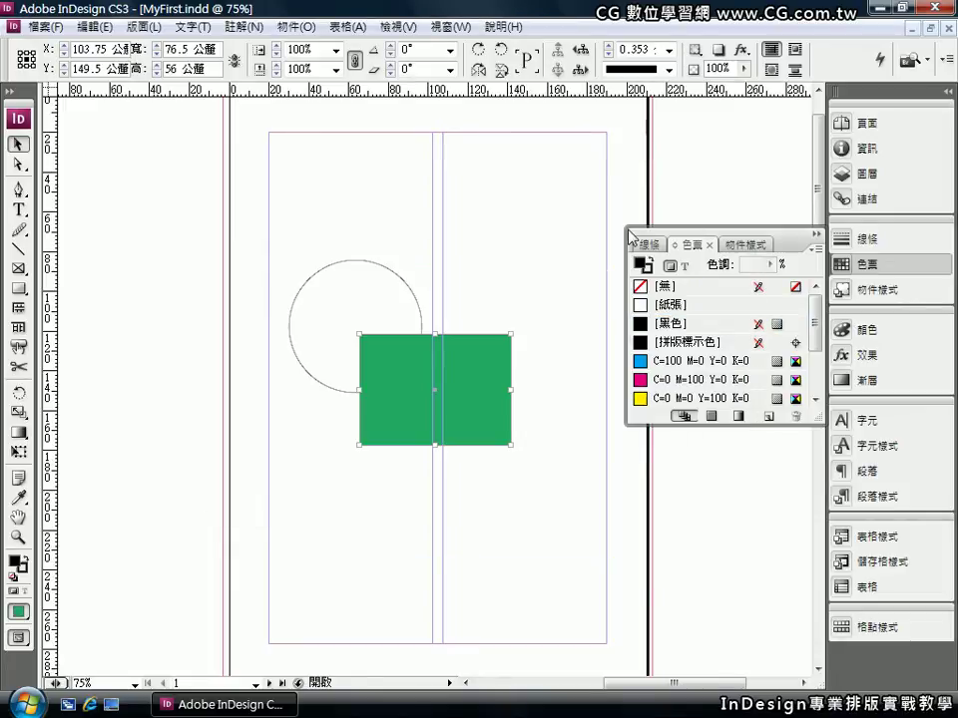
{"action": "left_click", "coordinate": [768, 418]}
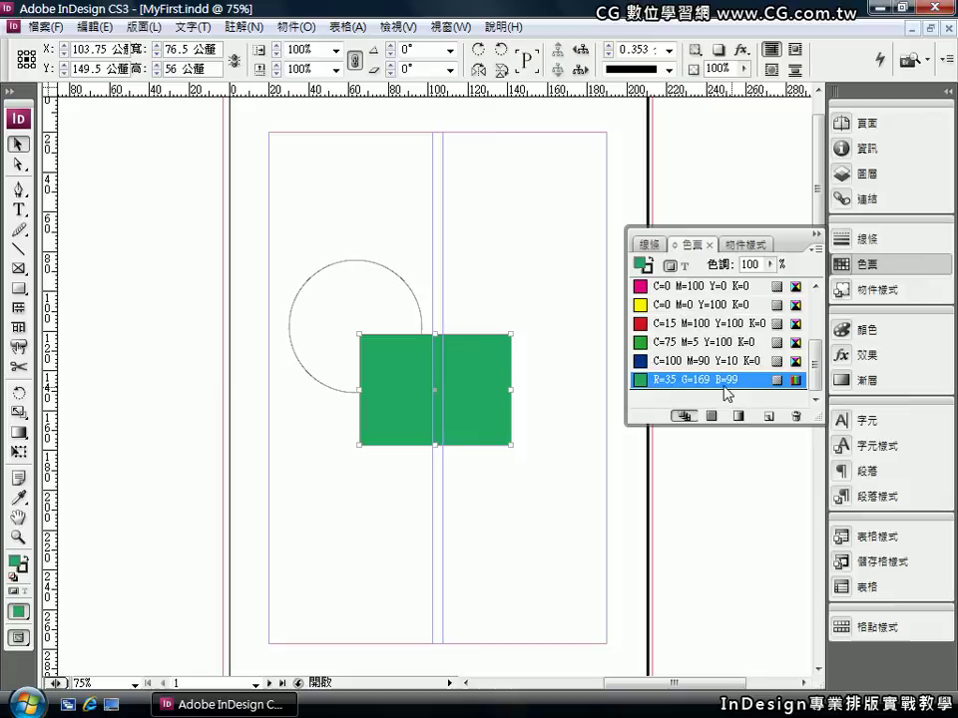
- Fill the rectangle with swatch C=75 M=5 Y=100 K=0 and the circle with swatch C=15 M=100 Y=100 K=0
{"action": "left_click", "coordinate": [667, 342]}
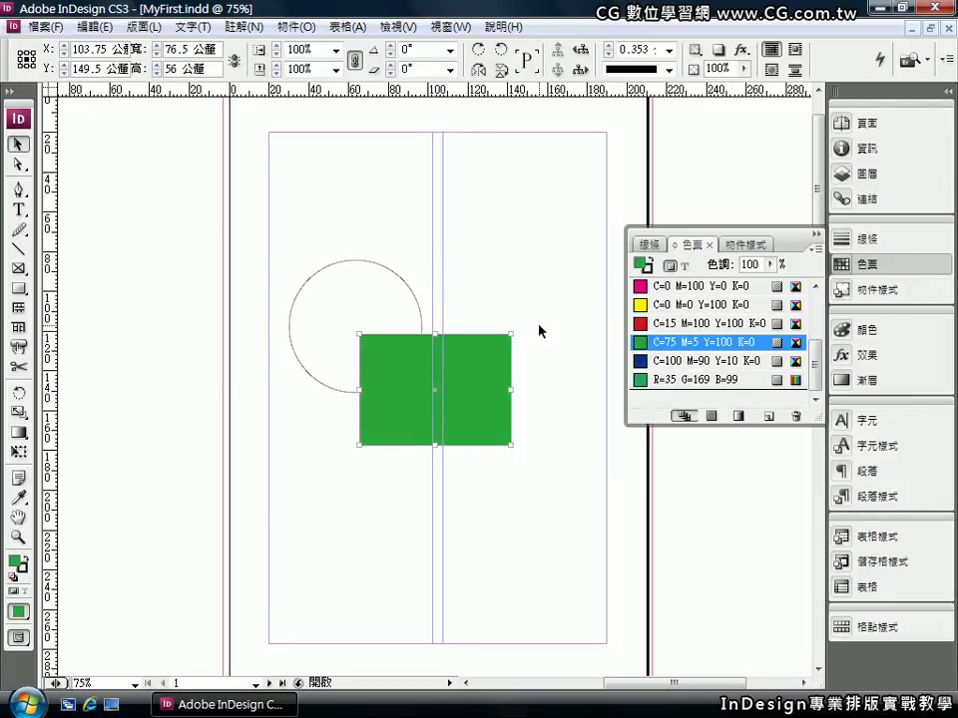
{"action": "left_click", "coordinate": [399, 284]}
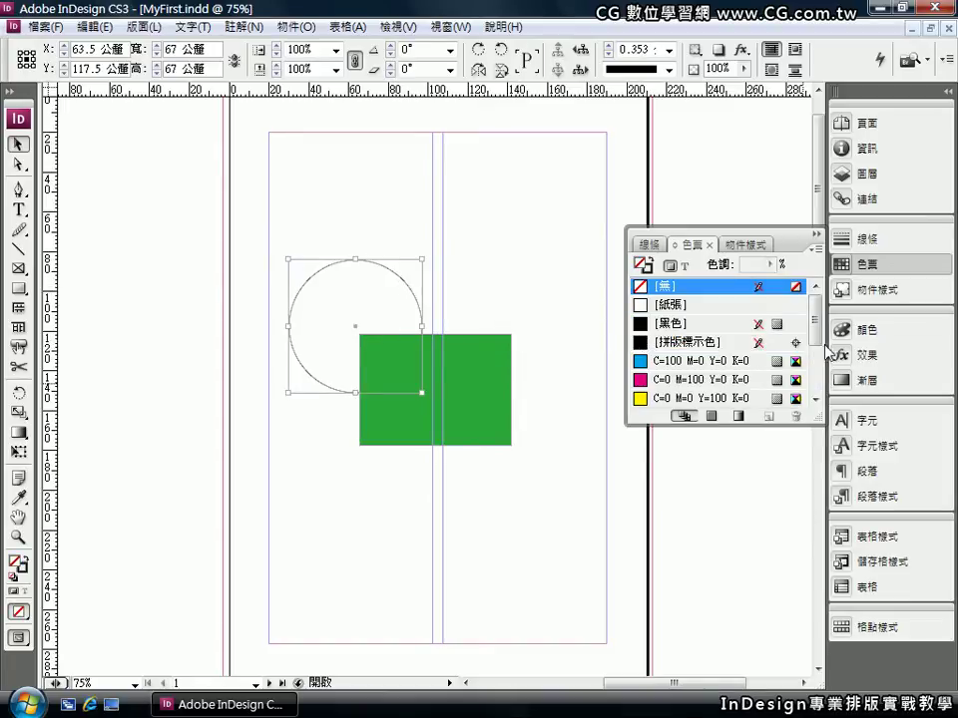
{"action": "scroll", "coordinate": [820, 357], "scroll_direction": "down", "scroll_amount": 3}
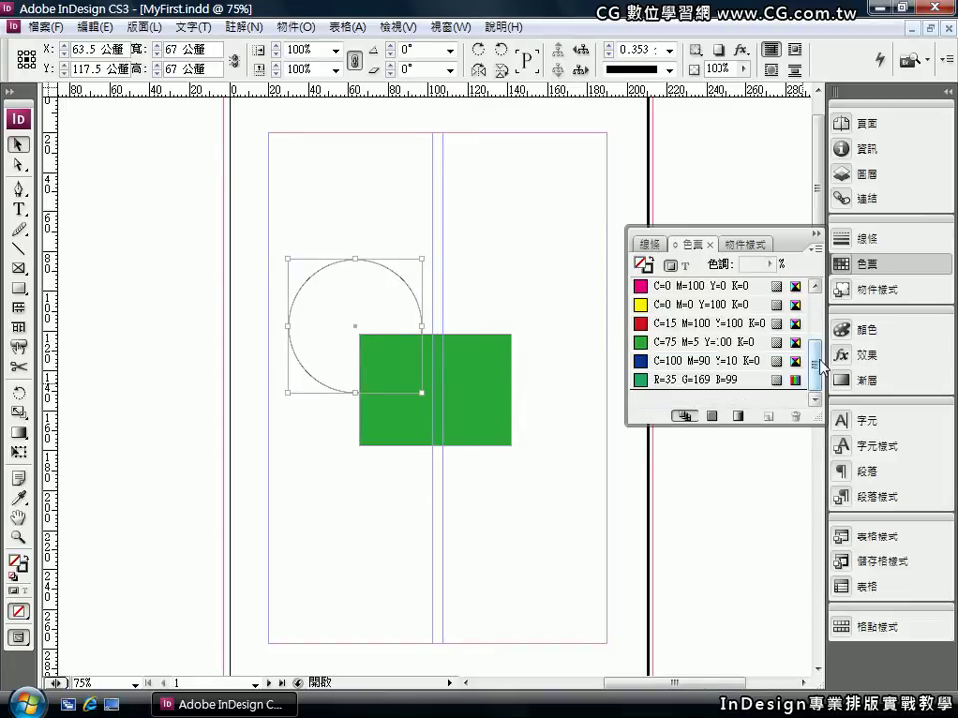
{"action": "left_click", "coordinate": [644, 322]}
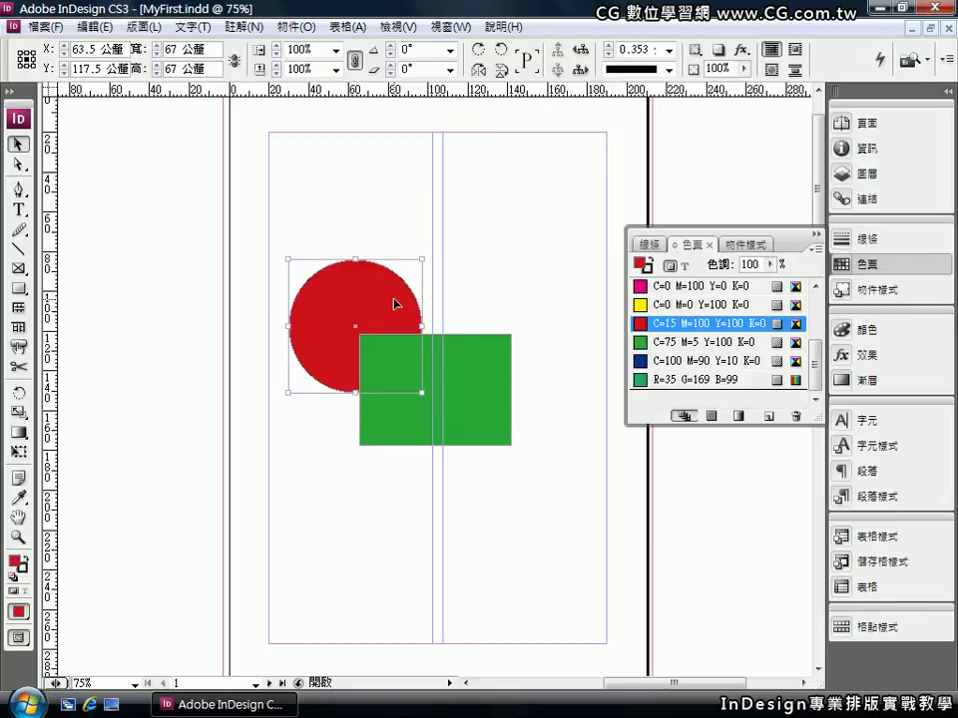
- With nothing selected, apply swatch C=100 M=0 Y=0 K=0 to the rectangle and C=0 M=100 Y=0 K=0 to the circle
{"action": "left_click", "coordinate": [515, 279]}
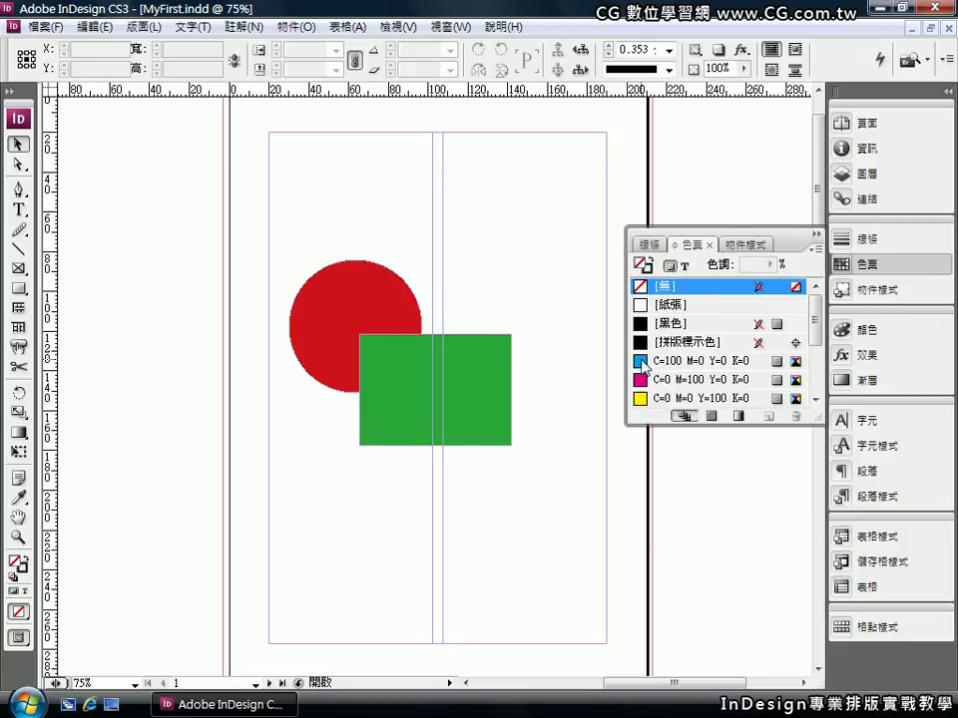
{"action": "left_click_drag", "start_coordinate": [641, 365], "coordinate": [466, 393]}
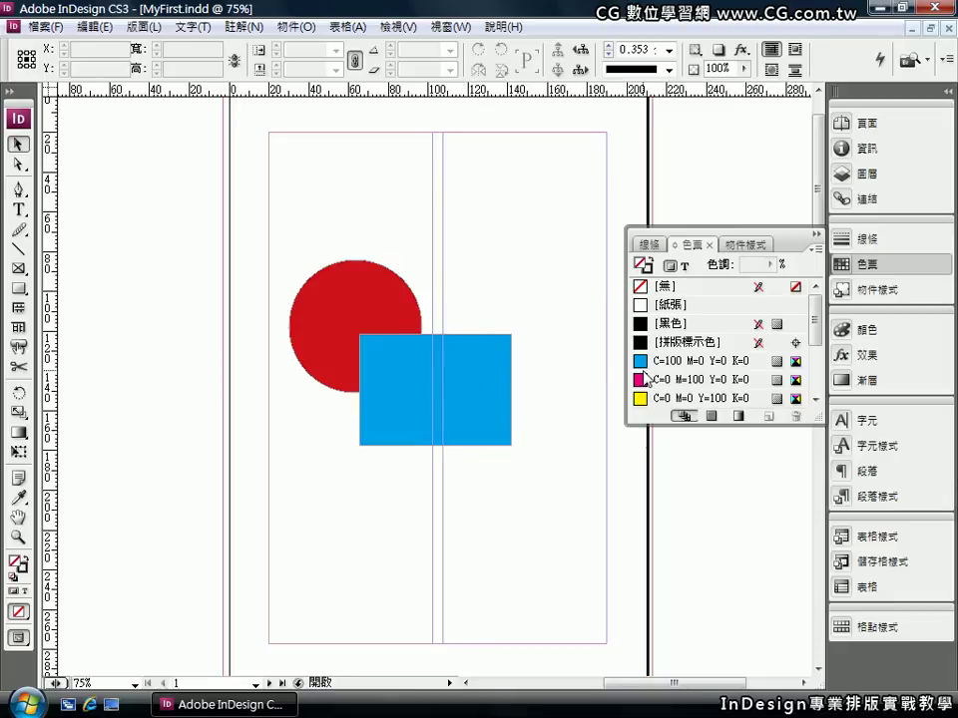
{"action": "left_click_drag", "start_coordinate": [641, 384], "coordinate": [349, 310]}
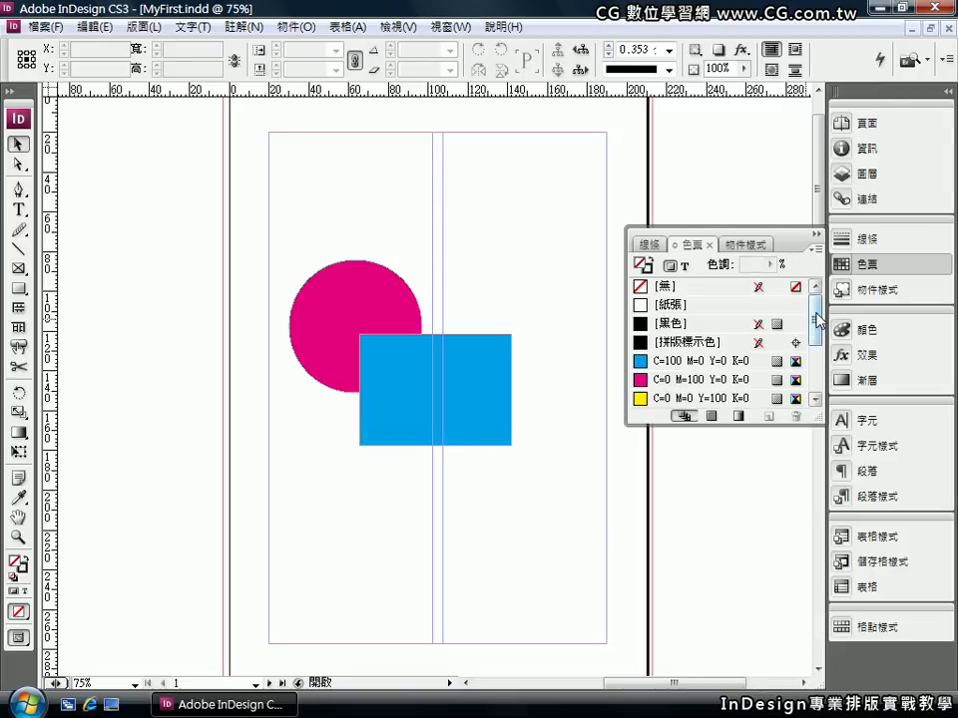
- Make swatch R=35 G=169 B=99 the current fill color and delete both the circle and the rectangle from the first page
{"action": "left_click_drag", "start_coordinate": [813, 324], "coordinate": [818, 367]}
{"action": "left_click", "coordinate": [649, 380]}
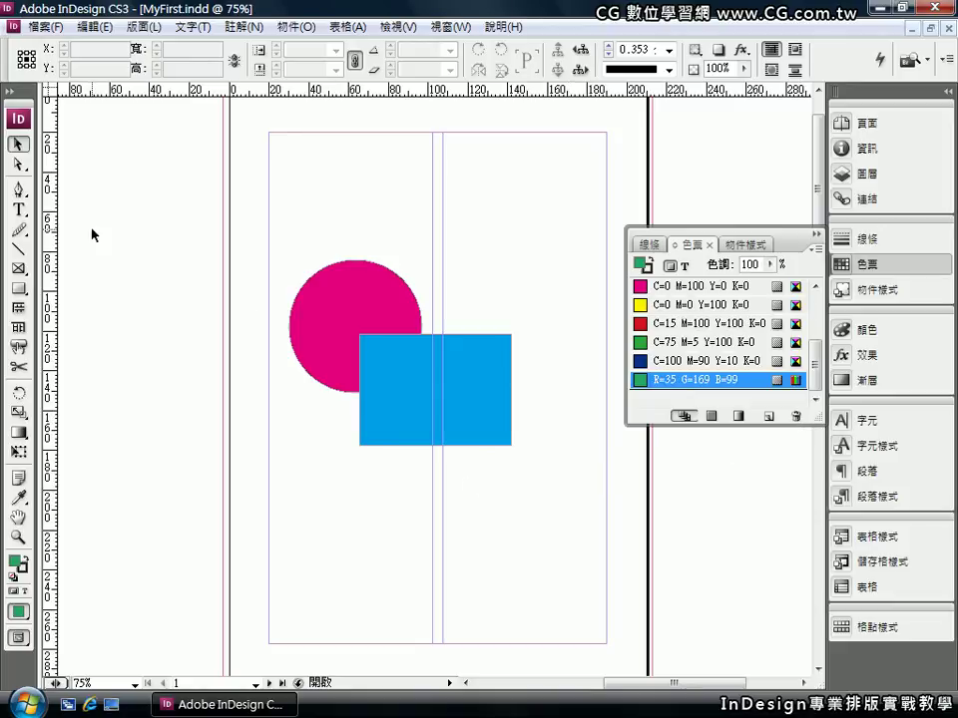
{"action": "left_click_drag", "start_coordinate": [274, 219], "coordinate": [547, 502]}
{"action": "key", "text": "Delete"}
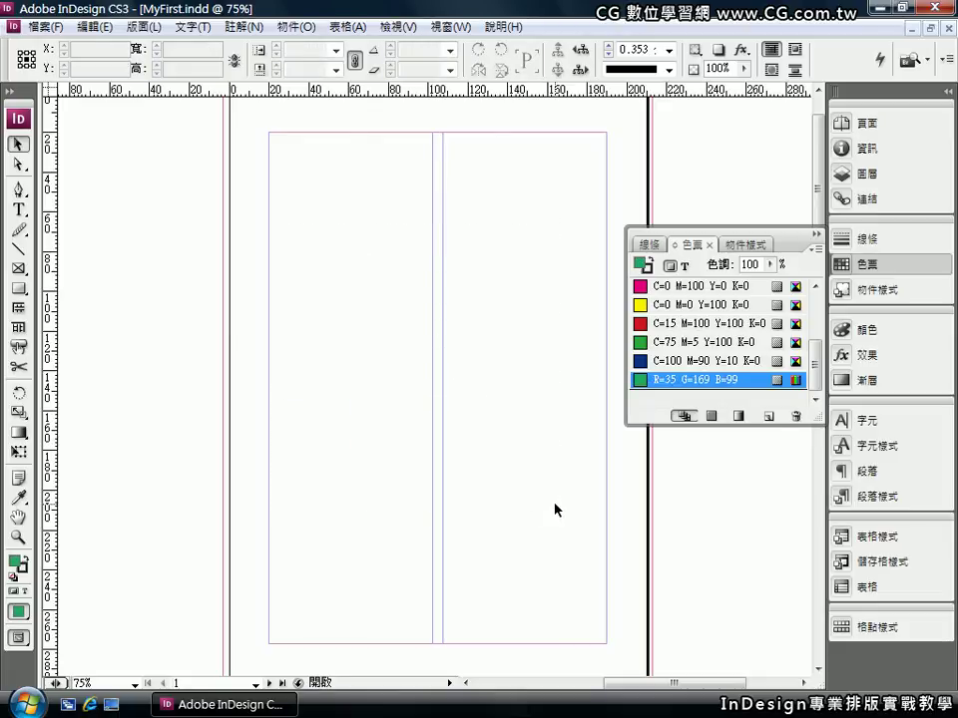
{"action": "key", "text": "ctrl+minus"}
{"action": "key", "text": "ctrl+minus"}
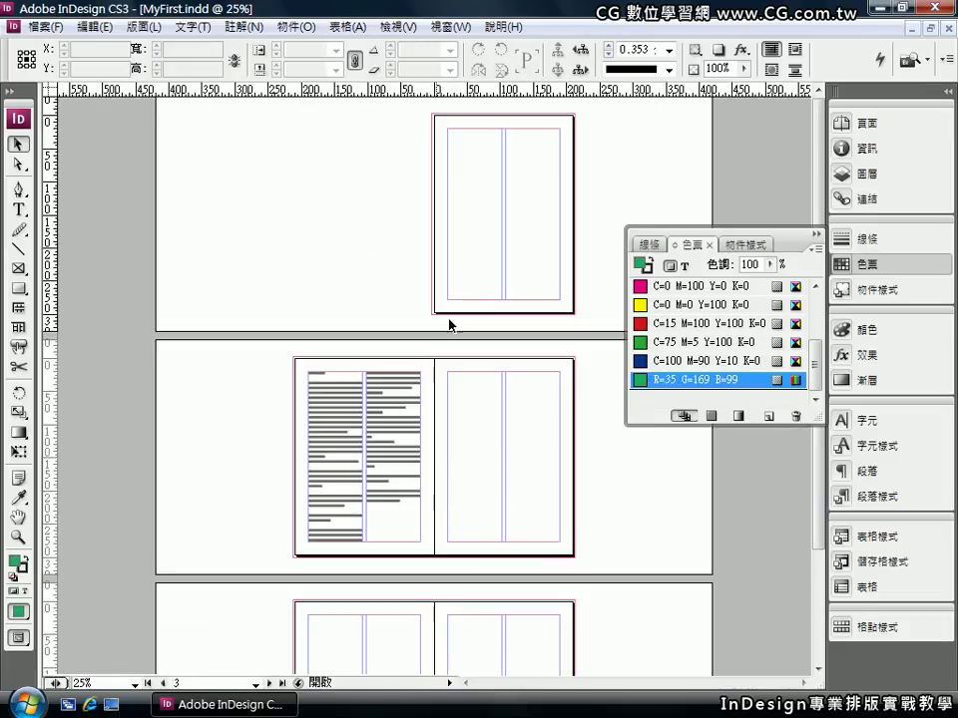